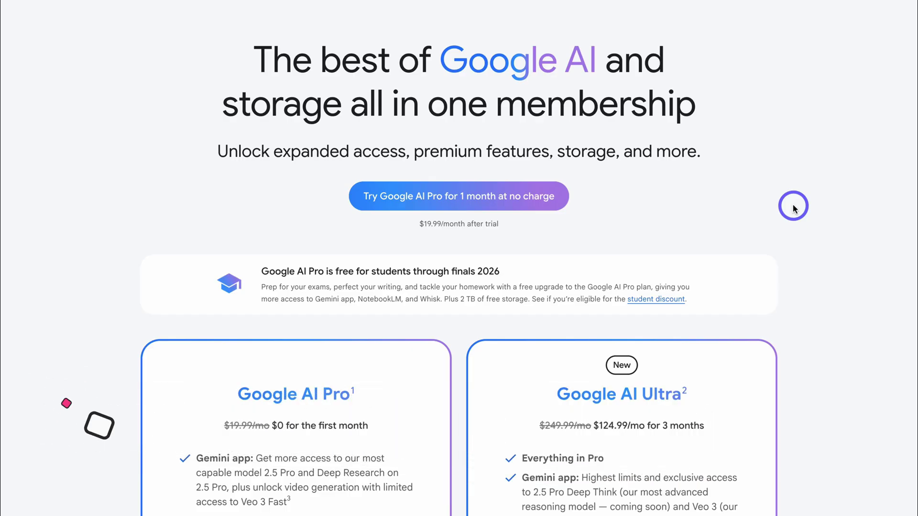
Scroll through the plans page to compare the Pro and Ultra feature lists.
{"action": "scroll", "coordinate": [793, 207], "scroll_direction": "down", "scroll_amount": 7}
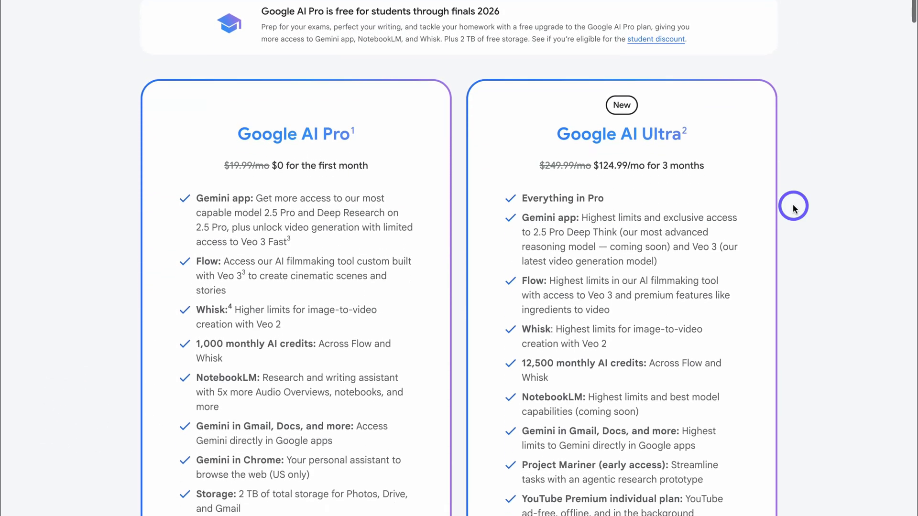
{"action": "scroll", "coordinate": [794, 210], "scroll_direction": "up", "scroll_amount": 1}
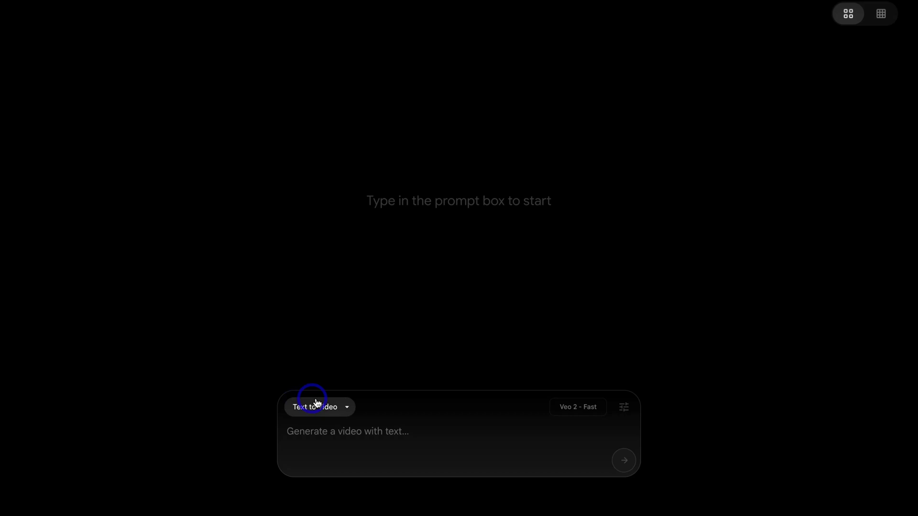
{"action": "left_click", "coordinate": [334, 407]}
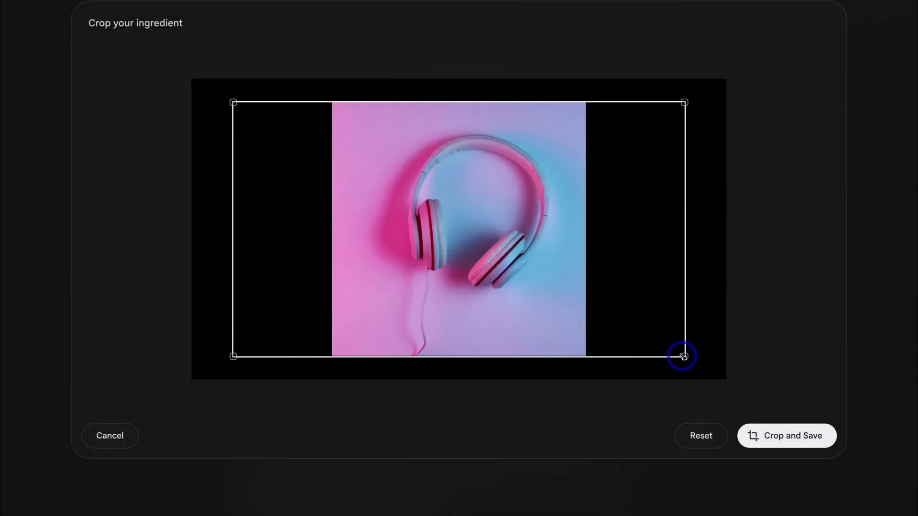
{"action": "left_click_drag", "start_coordinate": [682, 354], "coordinate": [578, 263]}
{"action": "left_click_drag", "start_coordinate": [608, 313], "coordinate": [742, 367]}
{"action": "left_click", "coordinate": [783, 436]}
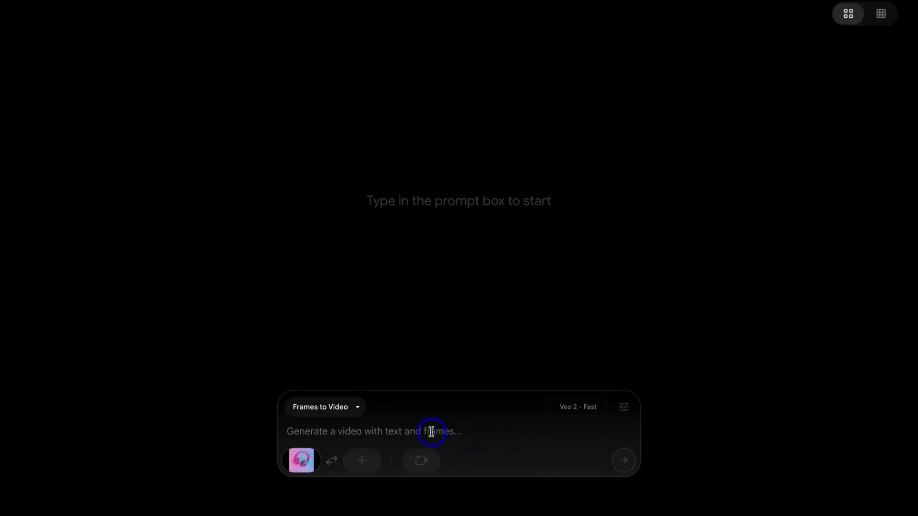
{"action": "left_click", "coordinate": [432, 432]}
{"action": "type", "text": "Slowly zoom into the image and show the headphones being consumed by the background as if the background was a liquid substance slowly consuming the headphones."}
{"action": "left_click", "coordinate": [325, 383]}
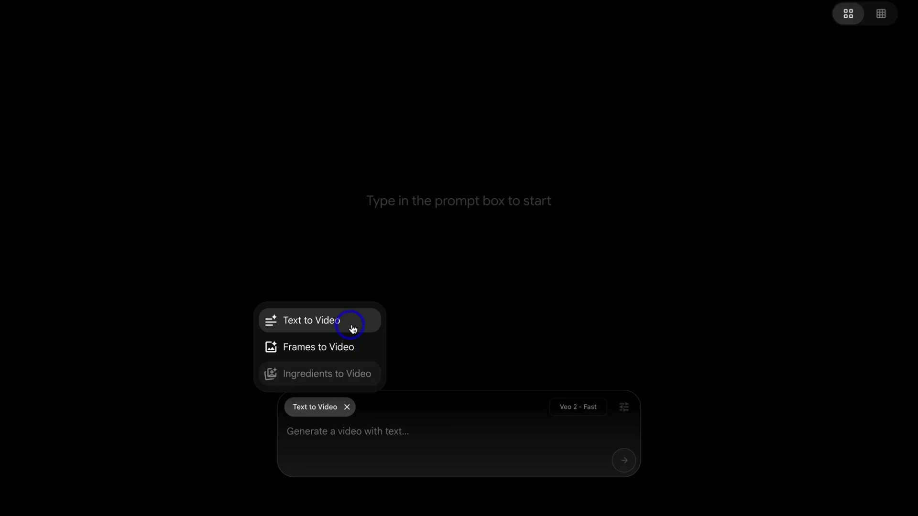
Return to Text to Video and try Veo 3 - Quality with 2 outputs per prompt.
{"action": "left_click", "coordinate": [353, 329]}
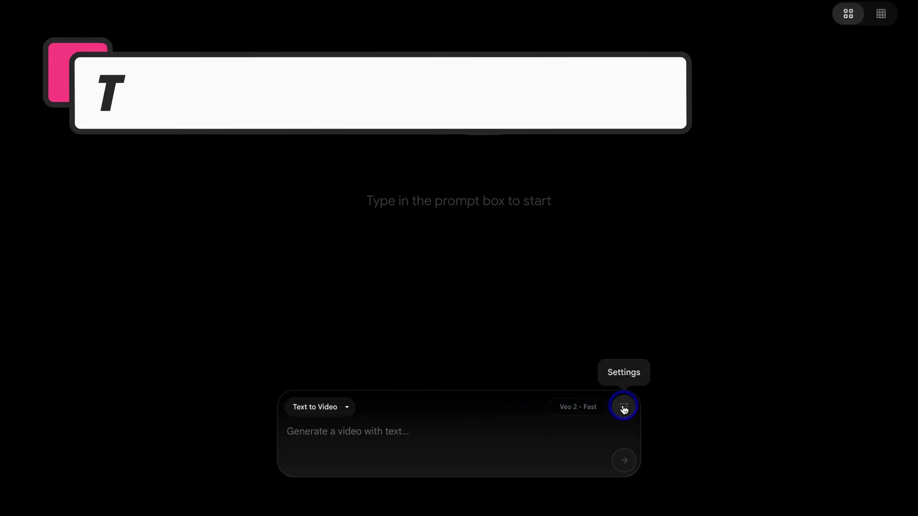
{"action": "left_click", "coordinate": [624, 408]}
{"action": "left_click", "coordinate": [618, 353]}
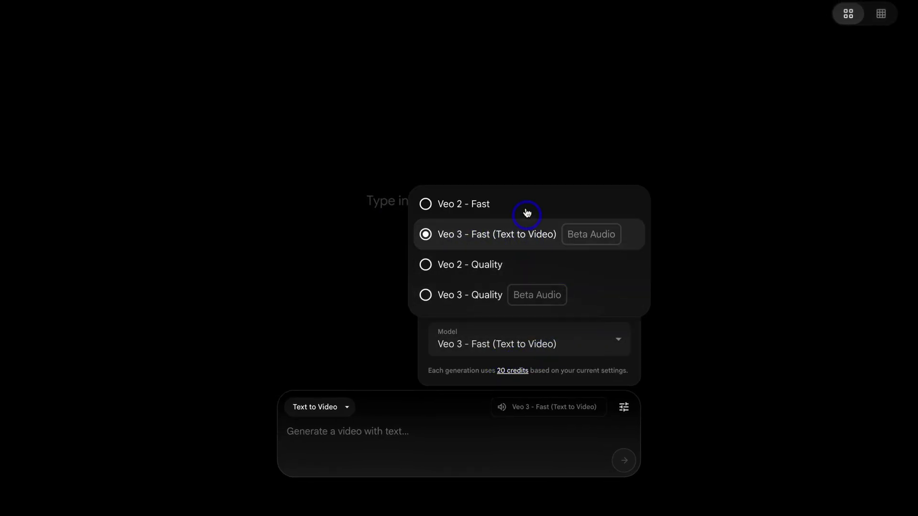
{"action": "left_click", "coordinate": [491, 299]}
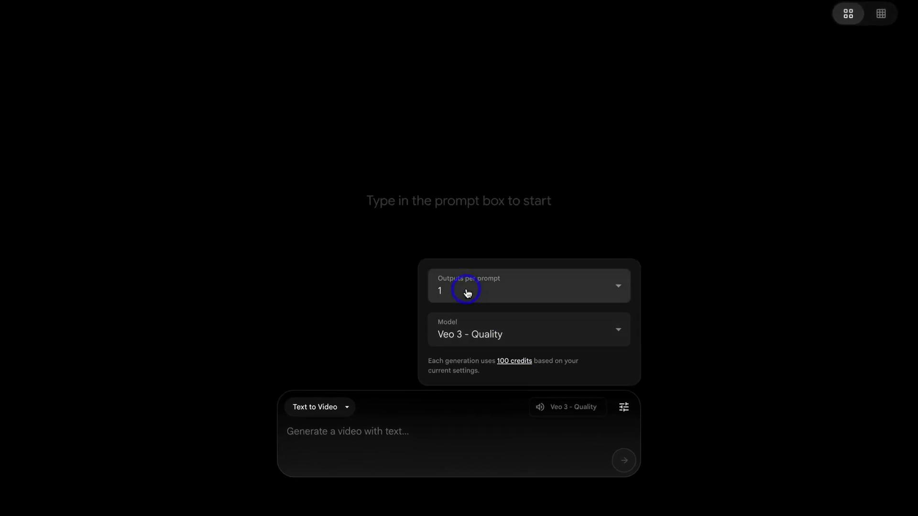
{"action": "left_click", "coordinate": [500, 296]}
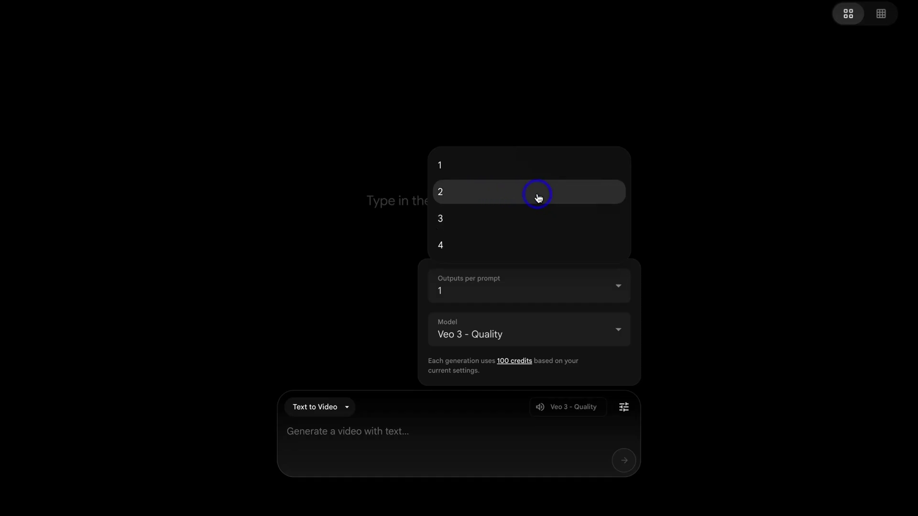
{"action": "left_click", "coordinate": [538, 197]}
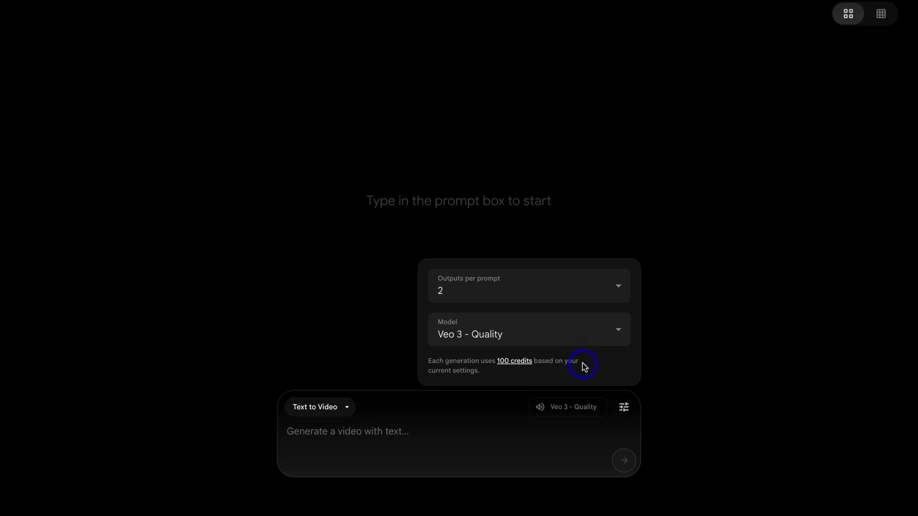
Settle on 1 output per prompt with the Veo 3 - Fast (Text to Video) model.
{"action": "left_click", "coordinate": [539, 292]}
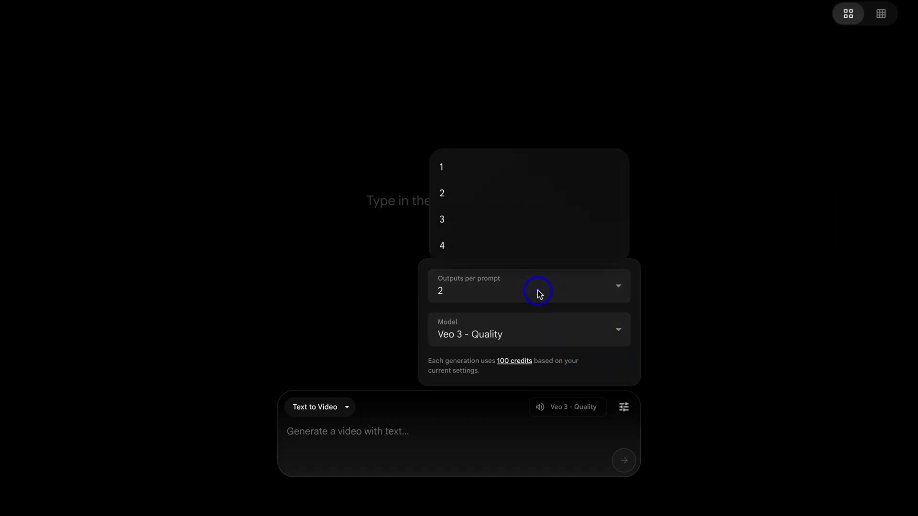
{"action": "left_click", "coordinate": [532, 170]}
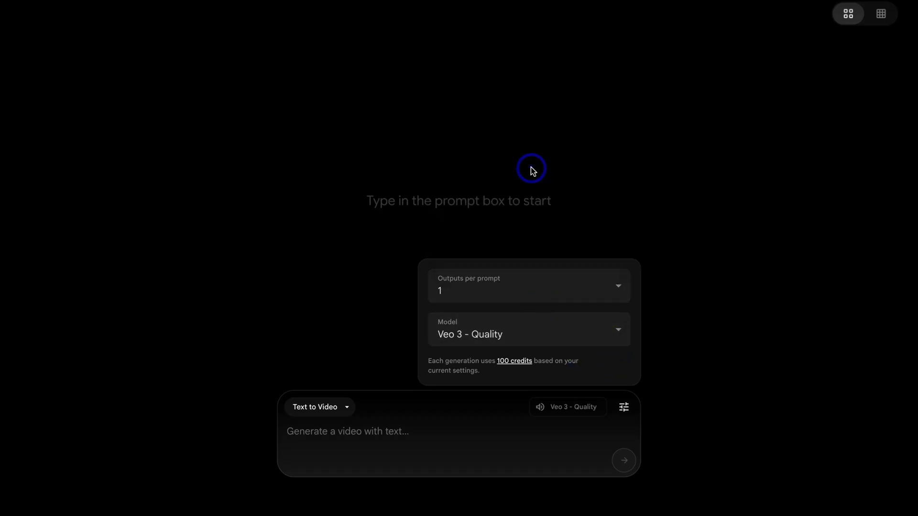
{"action": "left_click", "coordinate": [561, 323]}
{"action": "left_click", "coordinate": [443, 230]}
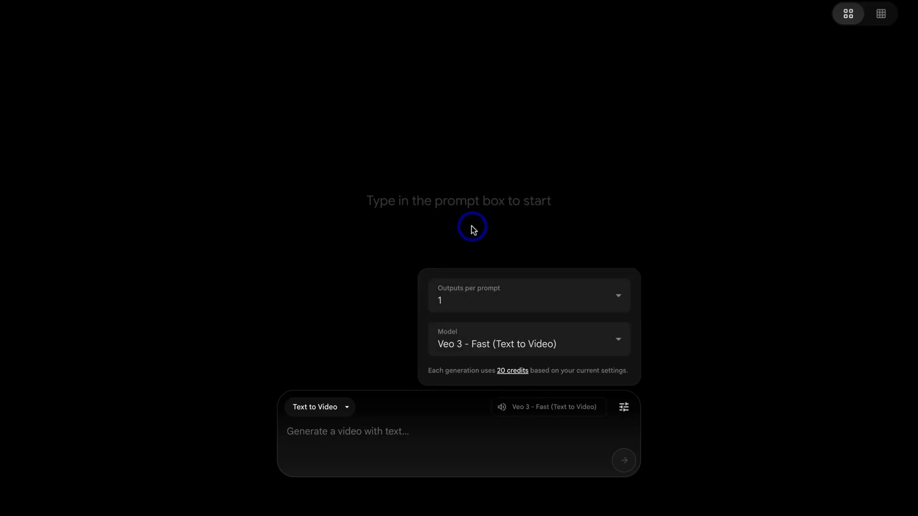
Paste the prompt of two women chatting during pilates and submit it for generation.
{"action": "left_click", "coordinate": [306, 435]}
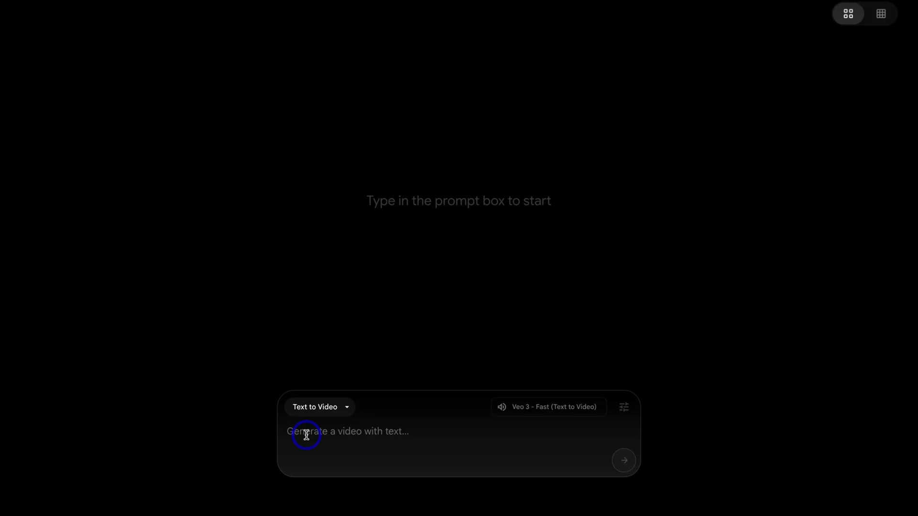
{"action": "type", "text": "Two woman in their early 30s doing pilates on a reformer machine in a studio that is elegantly designed with a few indoor plants around. Both woman are in sports tights. The first woman asks the other woman \"How are you finding Emma's pilates class?\" the other woman responds in an up beat manner \"I love Emma's classes! They are the best in the Bay in my opinion\"."}
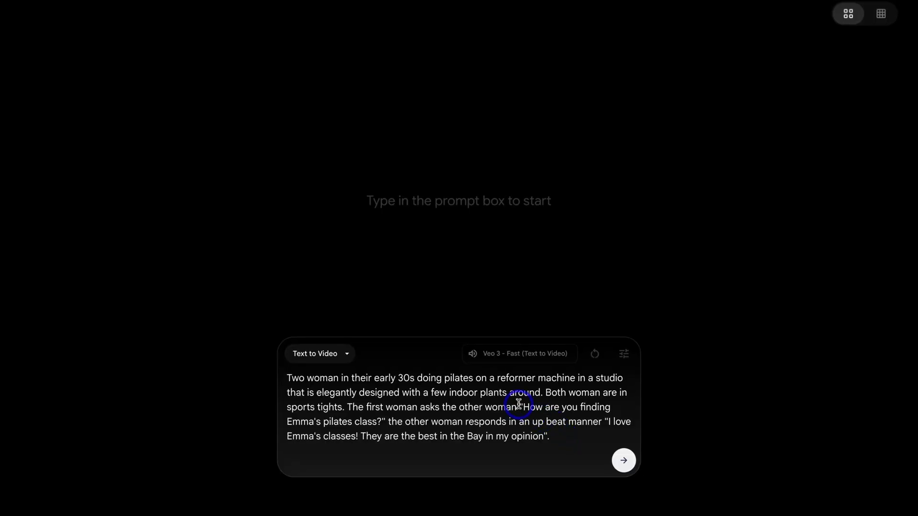
{"action": "left_click_drag", "start_coordinate": [287, 378], "coordinate": [539, 393]}
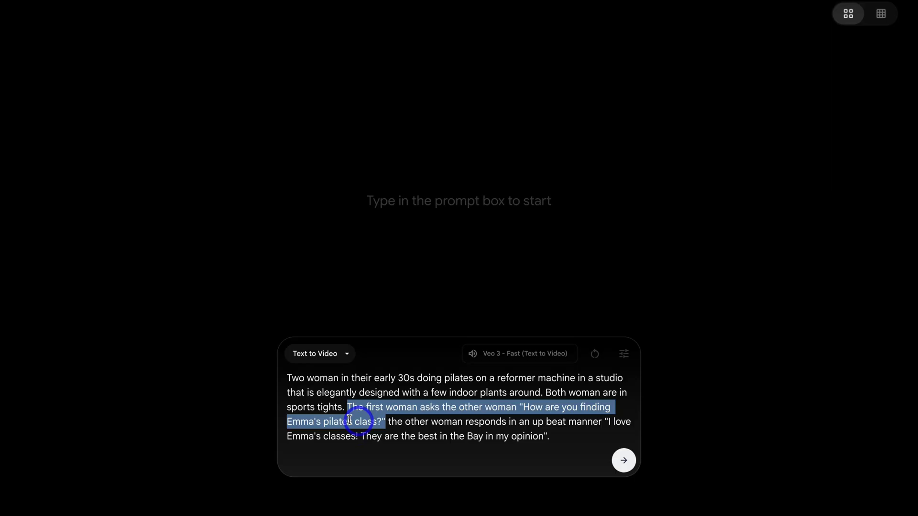
{"action": "left_click_drag", "start_coordinate": [388, 422], "coordinate": [560, 436]}
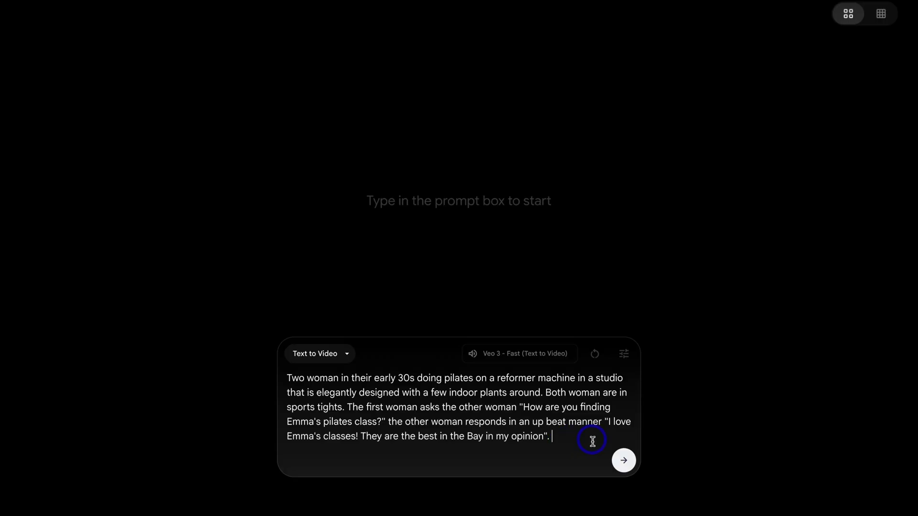
{"action": "left_click", "coordinate": [622, 462]}
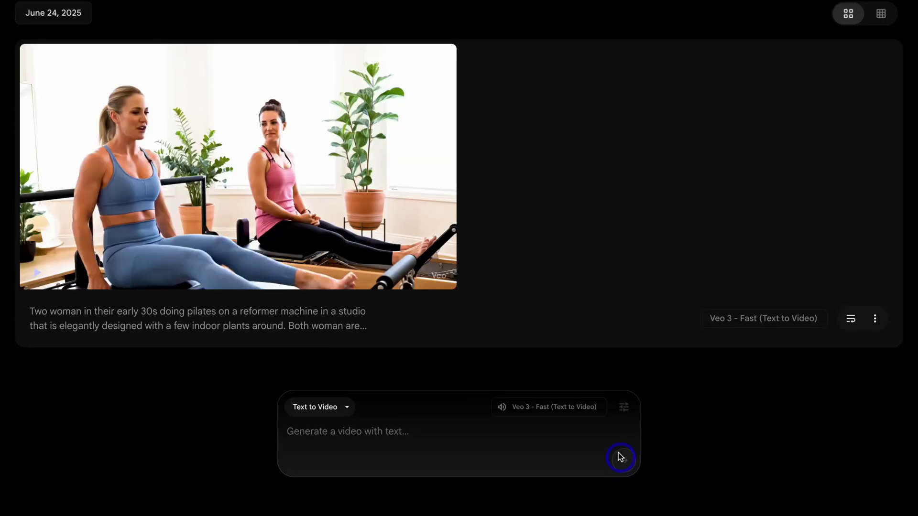
Preview the finished 8-second clip of two women on pilates reformers.
{"action": "mouse_move", "coordinate": [331, 258]}
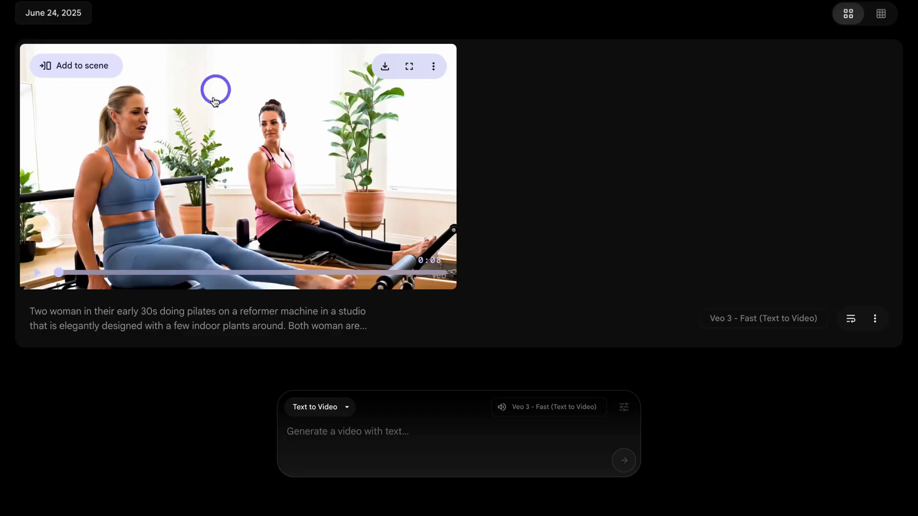
Regenerate the same pilates prompt using the Veo 3 - Quality model.
{"action": "type", "text": "Two woman in their early 30s doing pilates on a reformer machine in a studio that is elegantly designed with a few indoor plants around. Both woman are in sports tights. The first woman asks the other woman \"How are you finding Emma's pilates class?\" the other woman responds in an up beat manner \"I love Emma's classes! They are the best in the Bay in my opinion\"."}
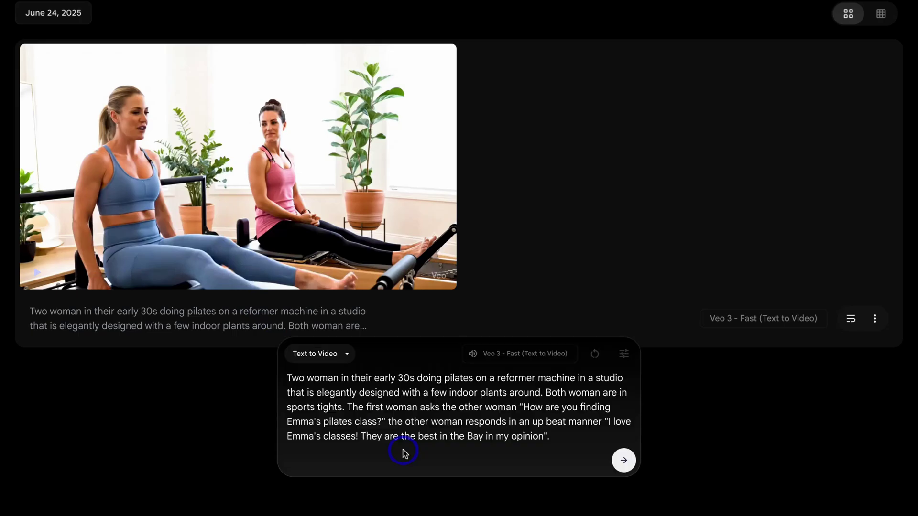
{"action": "left_click", "coordinate": [624, 354]}
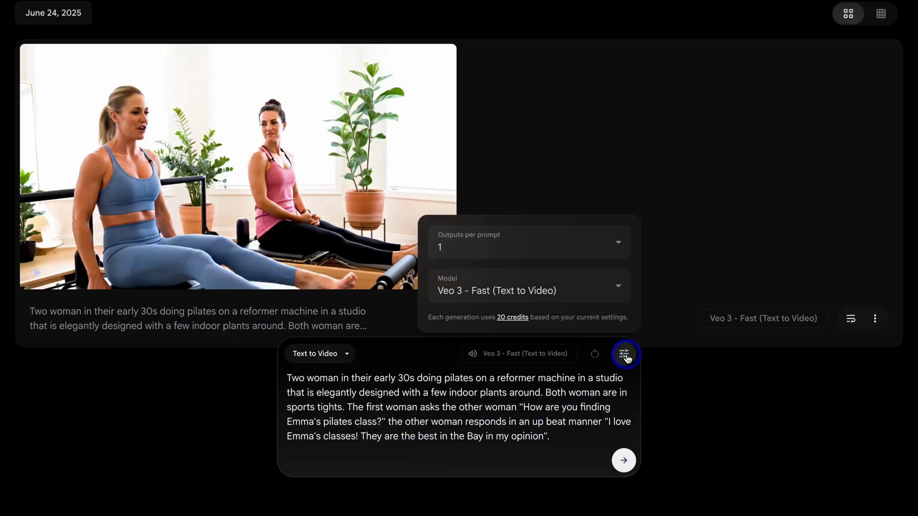
{"action": "left_click", "coordinate": [617, 288]}
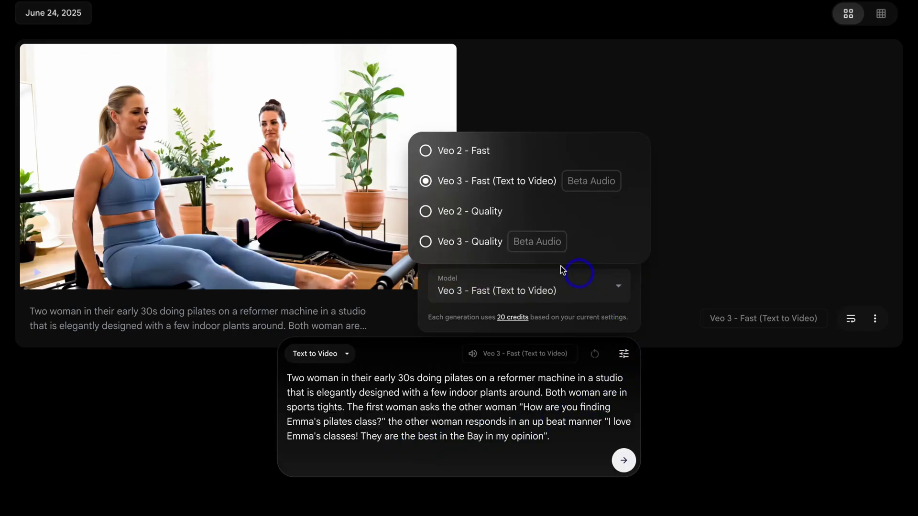
{"action": "left_click", "coordinate": [430, 243]}
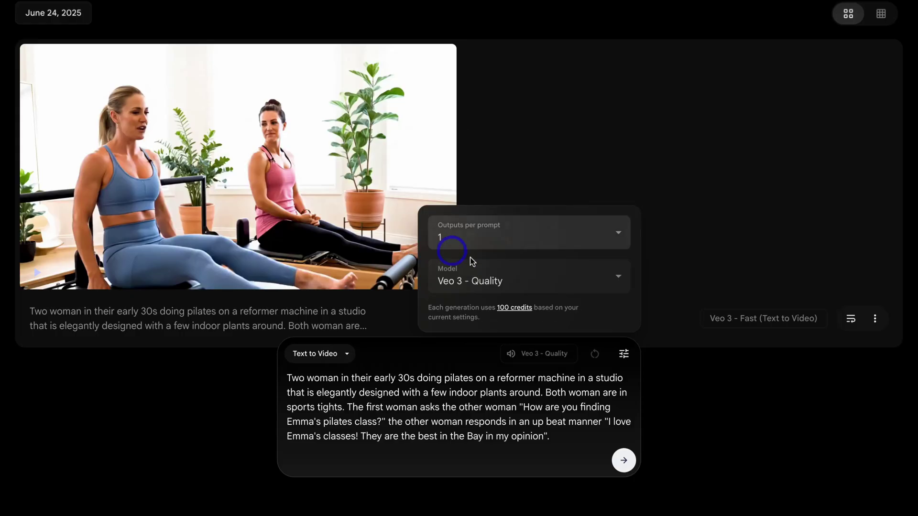
{"action": "left_click", "coordinate": [618, 462]}
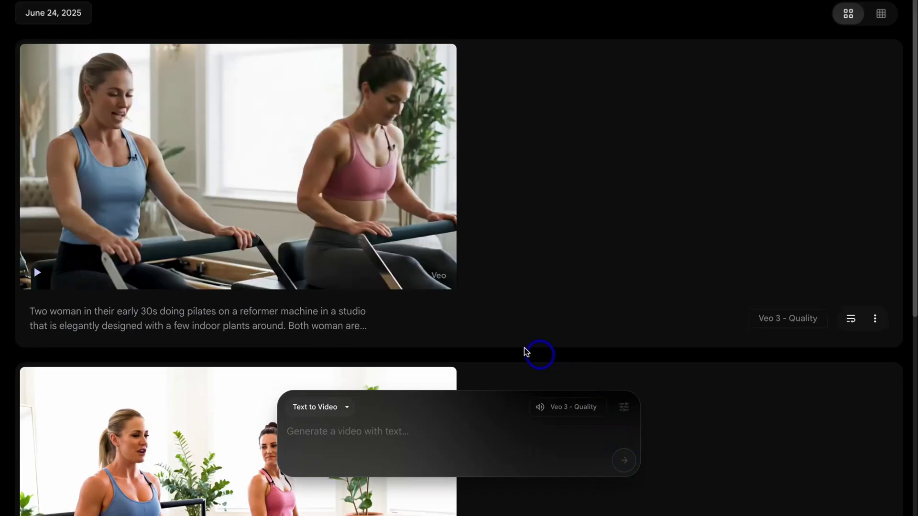
Preview the Veo 3 - Fast pilates clip in the project gallery.
{"action": "mouse_move", "coordinate": [282, 286]}
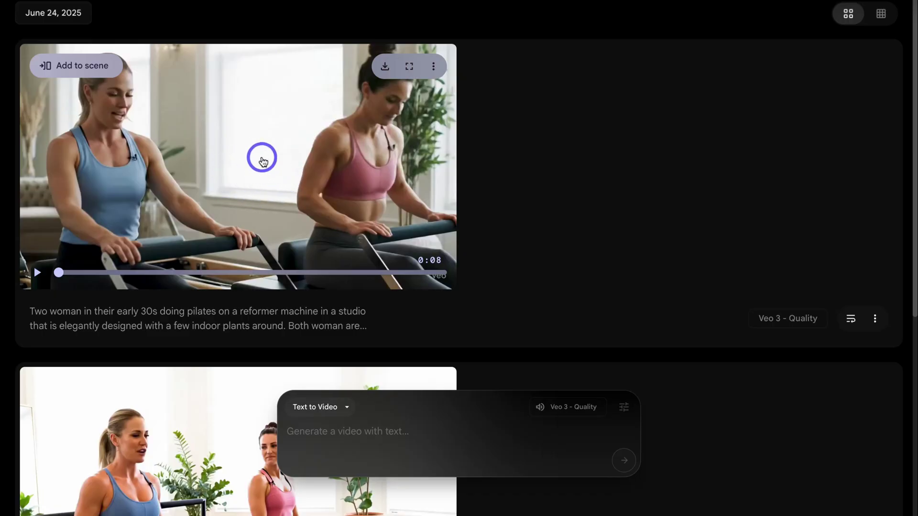
{"action": "scroll", "coordinate": [260, 157], "scroll_direction": "down", "scroll_amount": 6}
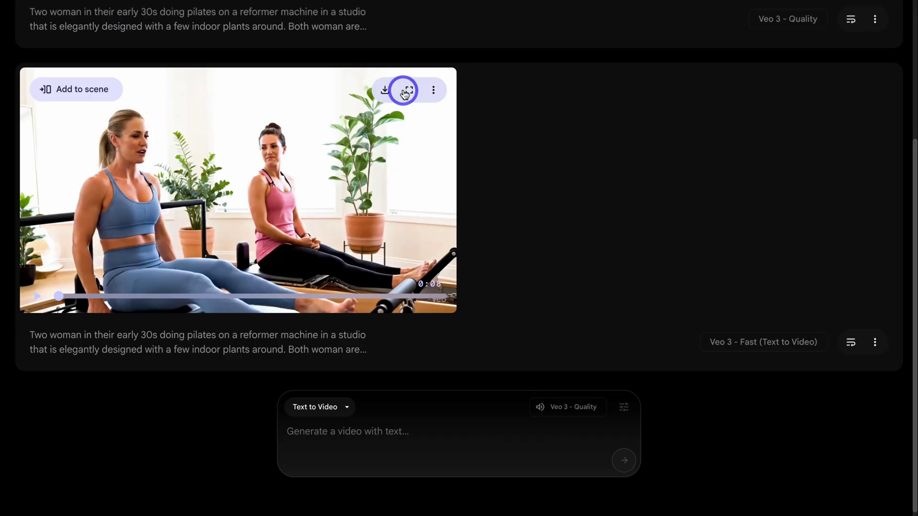
Add the Veo 3 - Fast pilates clip to a scene timeline.
{"action": "left_click", "coordinate": [433, 91]}
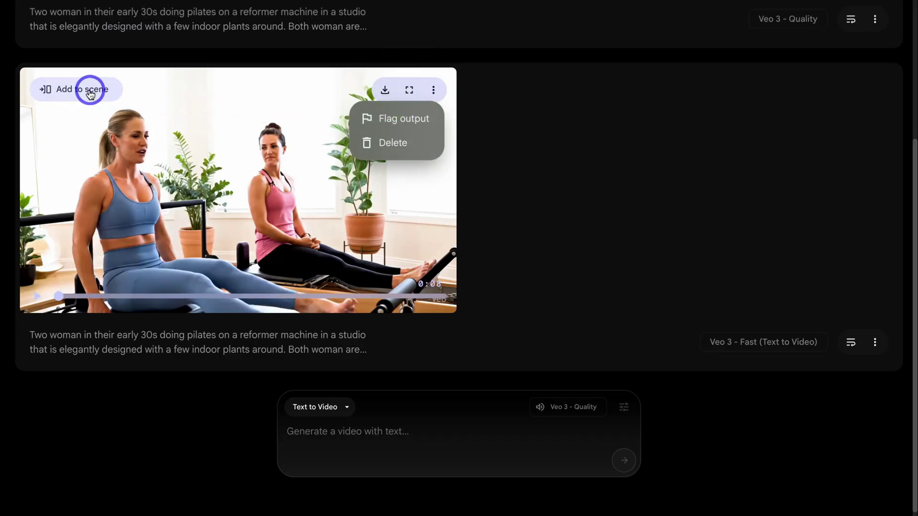
{"action": "left_click", "coordinate": [64, 91]}
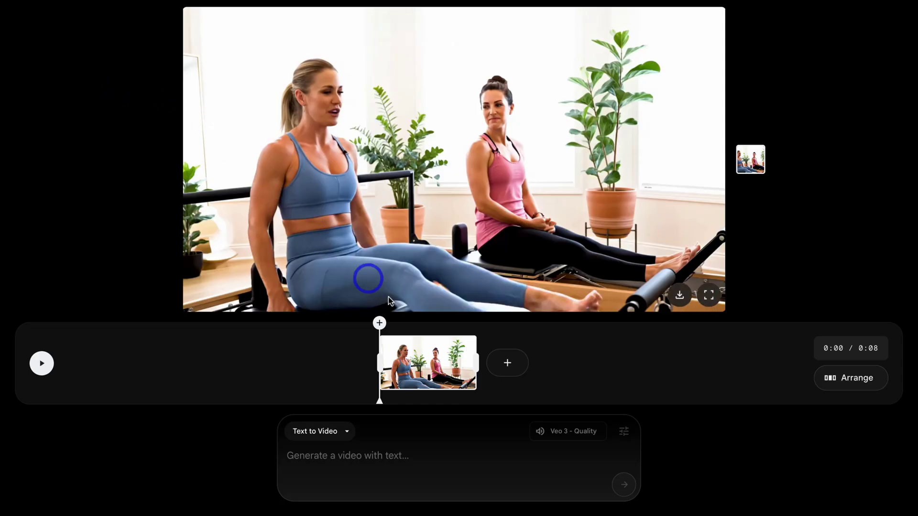
{"action": "left_click", "coordinate": [515, 371]}
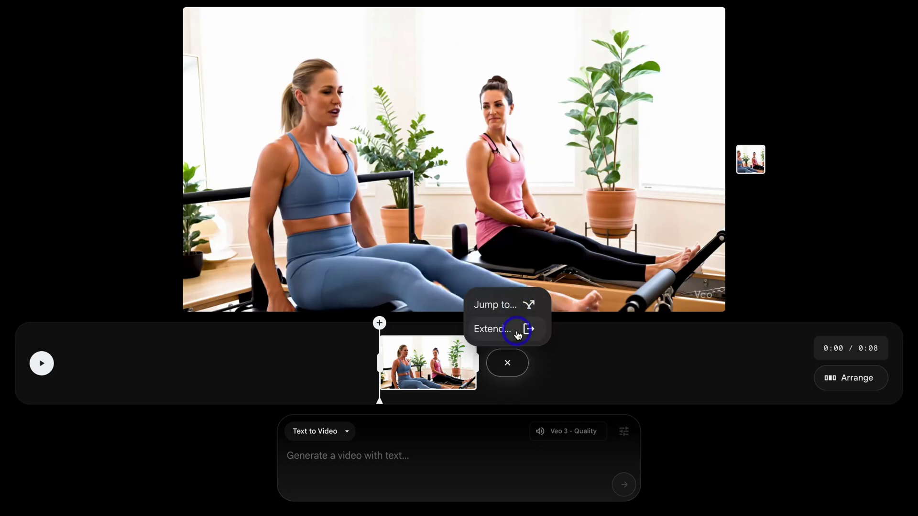
Choose Extend to add a follow-up shot to the pilates clip.
{"action": "left_click", "coordinate": [512, 329]}
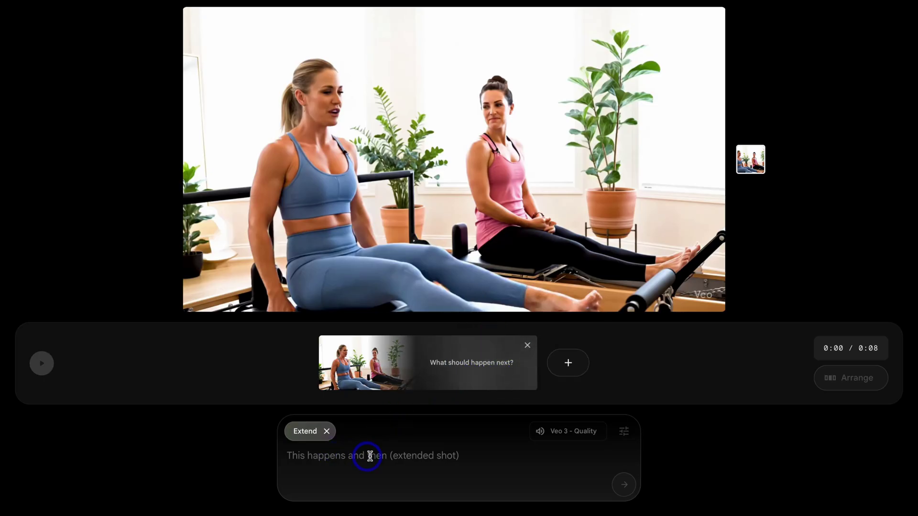
Paste the twenty-dollar session dialogue prompt and remove the comma after 'says'.
{"action": "left_click", "coordinate": [477, 455]}
{"action": "type", "text": "Then the woman on the left stands up and says, \"I can't believe Emma only charges twenty dollars per session!\" The woman on the right responds and says \"You are so right! Summer bod here we come!\". Both woman laugh a bit."}
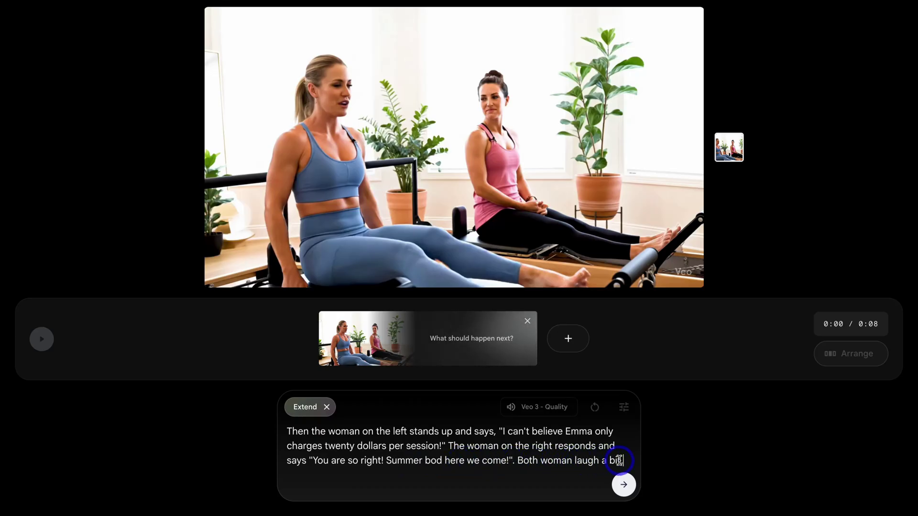
{"action": "left_click", "coordinate": [496, 432]}
{"action": "key", "text": "BackSpace"}
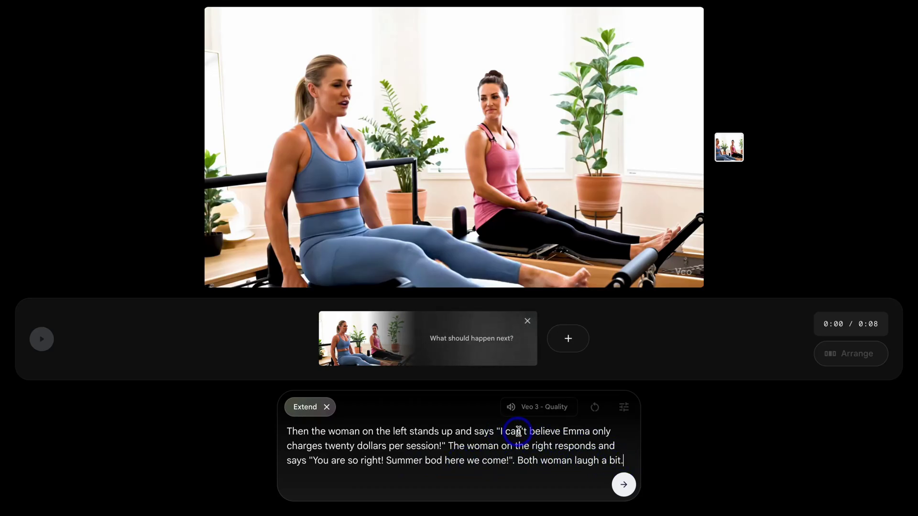
{"action": "mouse_move", "coordinate": [505, 432]}
{"action": "left_mouse_down"}
{"action": "mouse_move", "coordinate": [488, 431]}
{"action": "mouse_move", "coordinate": [499, 432]}
{"action": "left_mouse_up"}
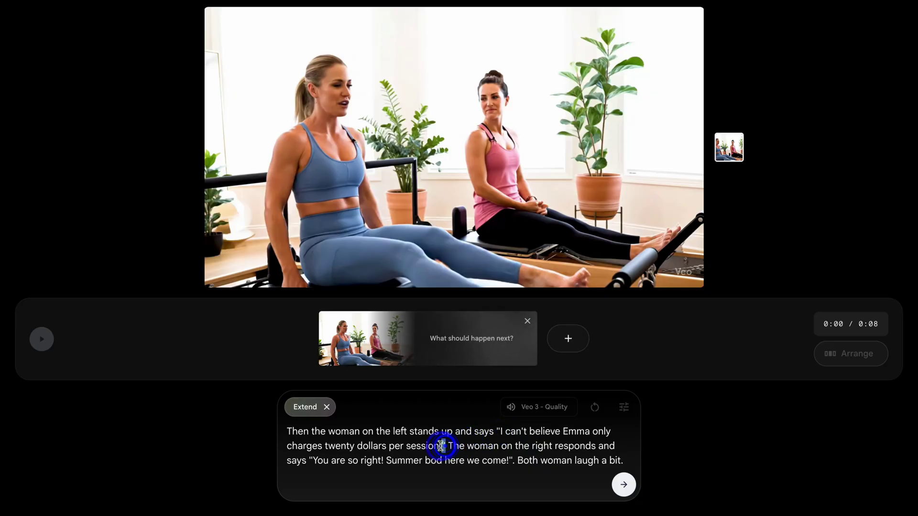
Set the extended shot to 2 outputs per prompt using Veo 2 - Fast.
{"action": "left_click", "coordinate": [623, 408]}
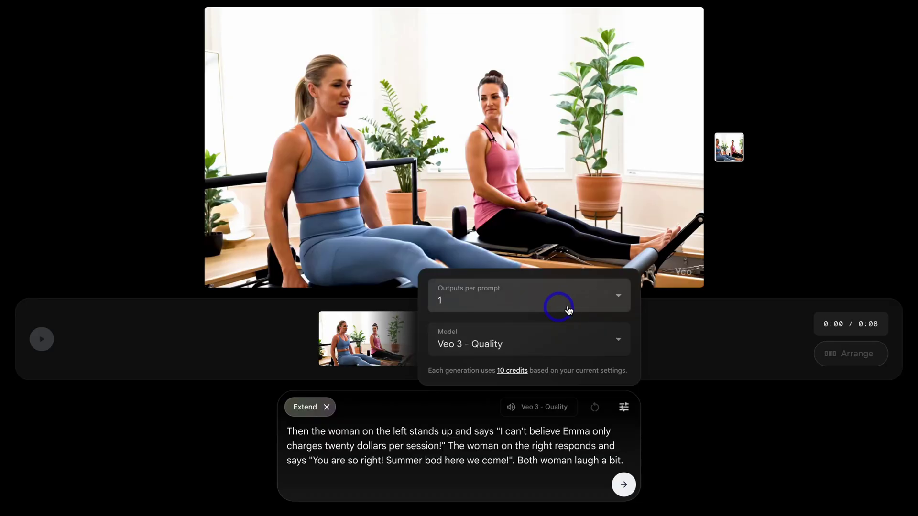
{"action": "left_click", "coordinate": [613, 299]}
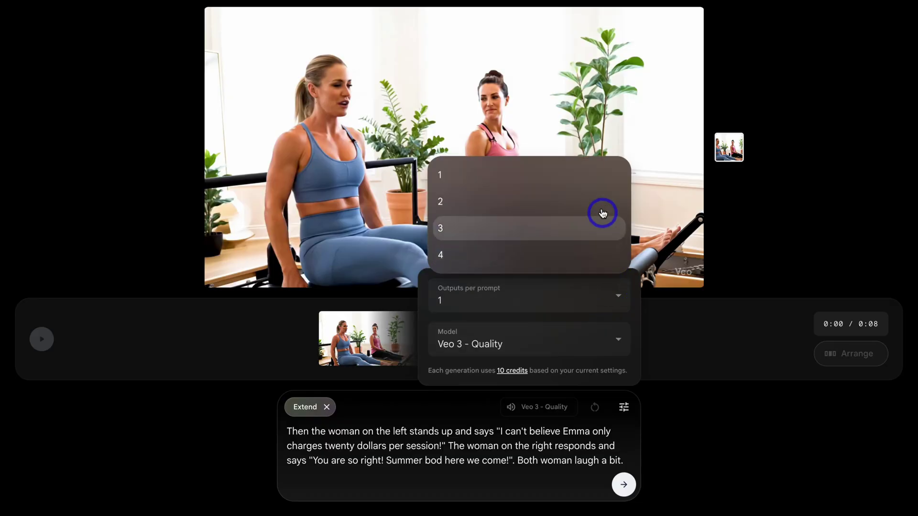
{"action": "left_click", "coordinate": [602, 204]}
{"action": "left_click", "coordinate": [526, 344]}
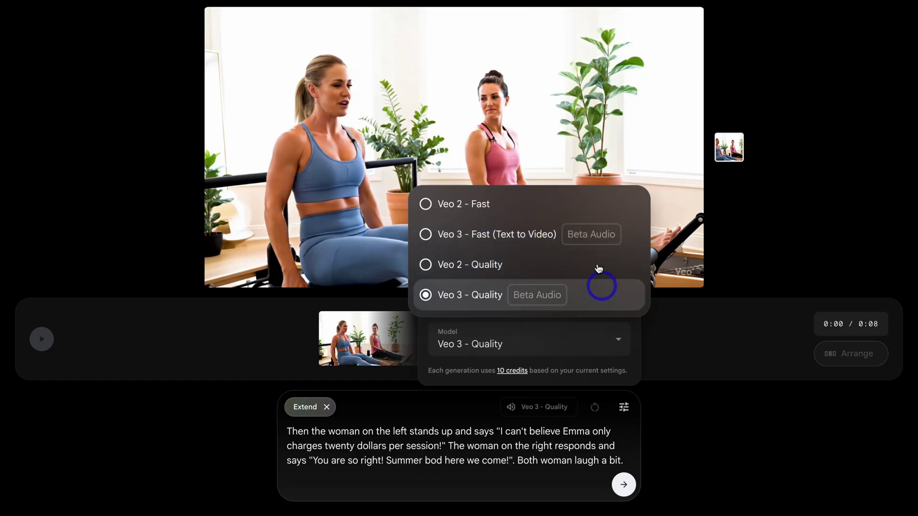
{"action": "left_click", "coordinate": [555, 204]}
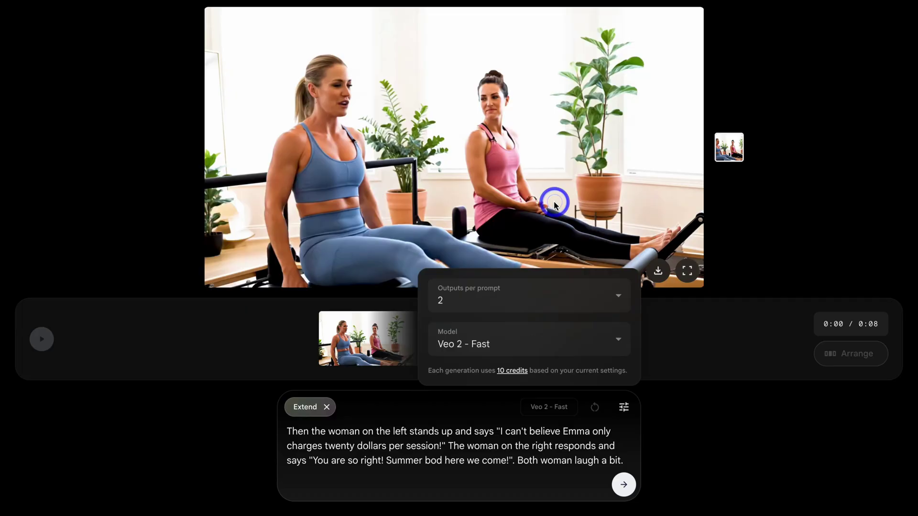
{"action": "left_click", "coordinate": [624, 484]}
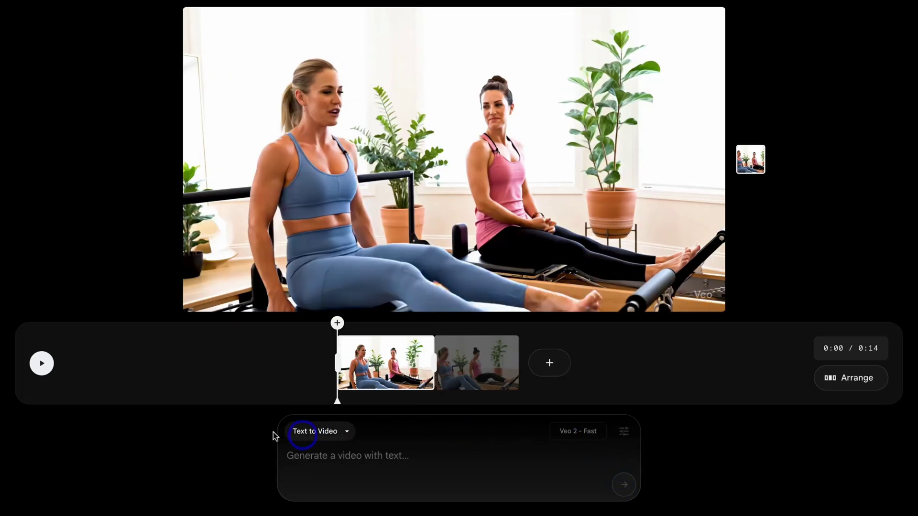
{"action": "left_click", "coordinate": [41, 364]}
{"action": "left_click", "coordinate": [392, 408]}
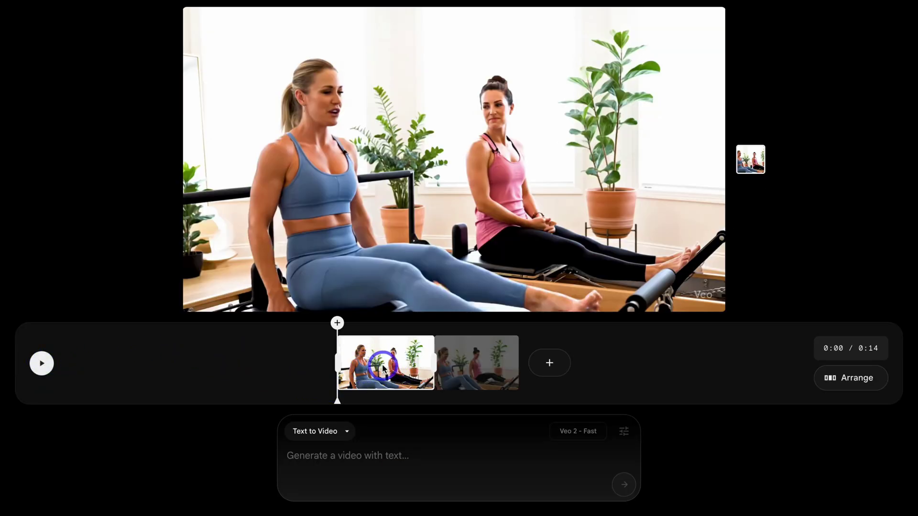
{"action": "left_click", "coordinate": [475, 345]}
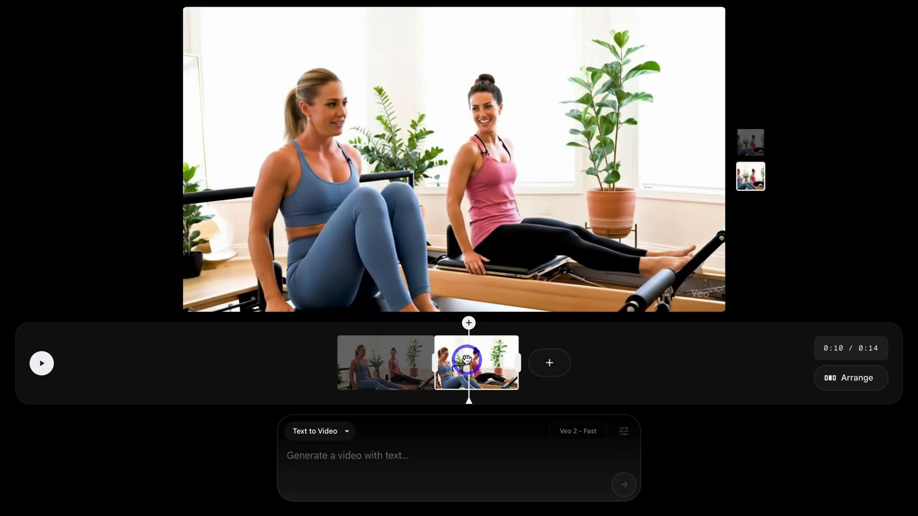
{"action": "left_click", "coordinate": [549, 364]}
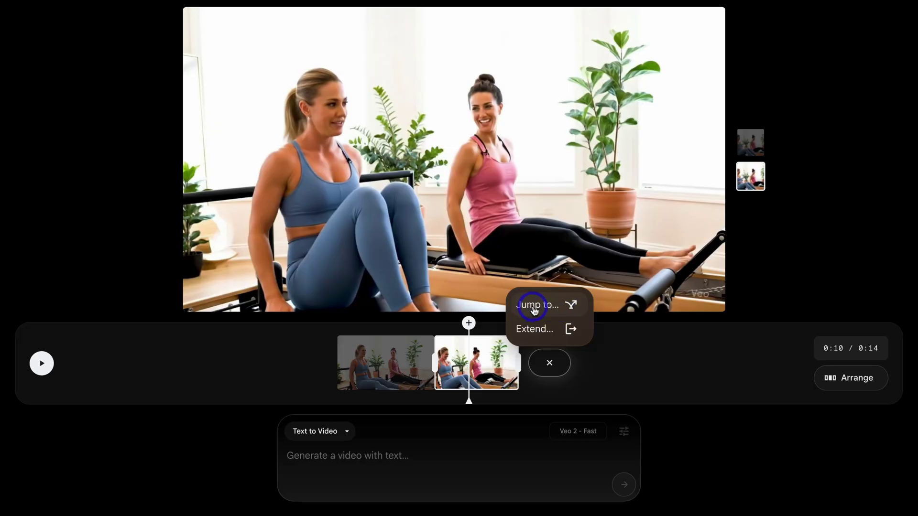
{"action": "left_click", "coordinate": [619, 352]}
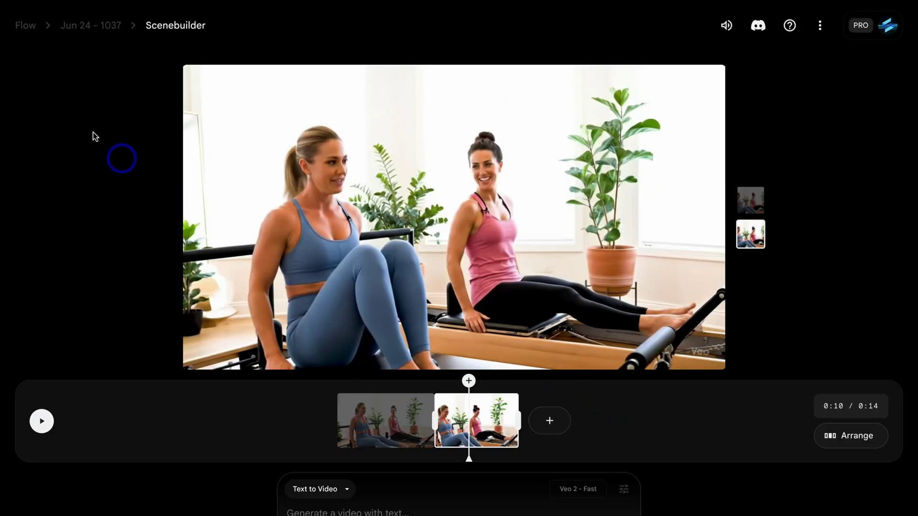
Start a new project and switch it to Frames to Video mode.
{"action": "left_click", "coordinate": [25, 25]}
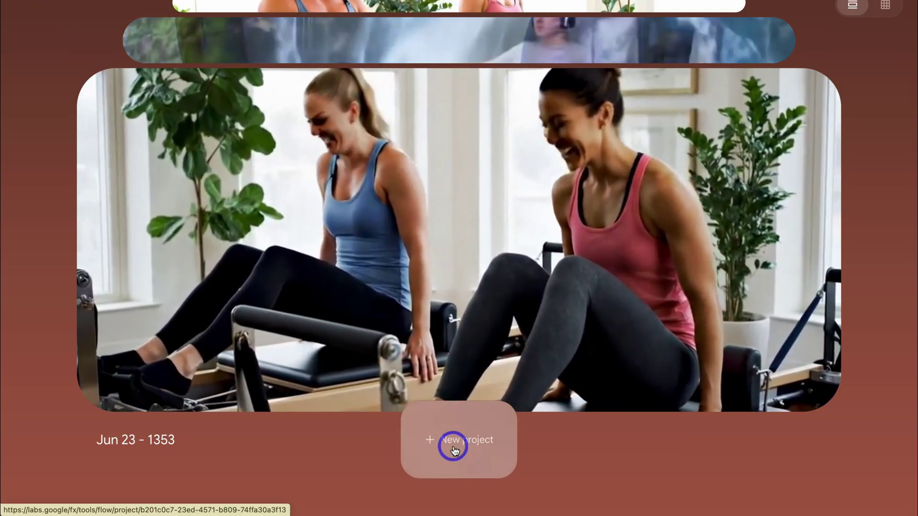
{"action": "left_click", "coordinate": [454, 451]}
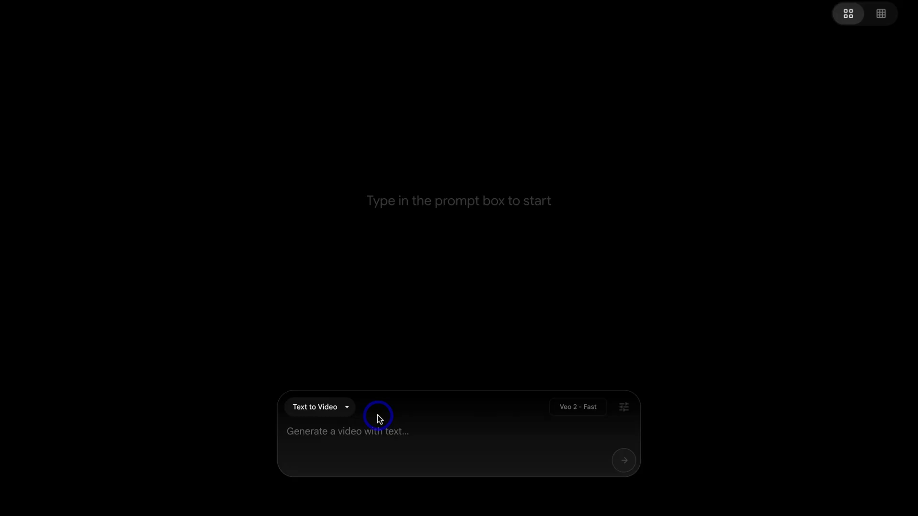
{"action": "left_click", "coordinate": [334, 413]}
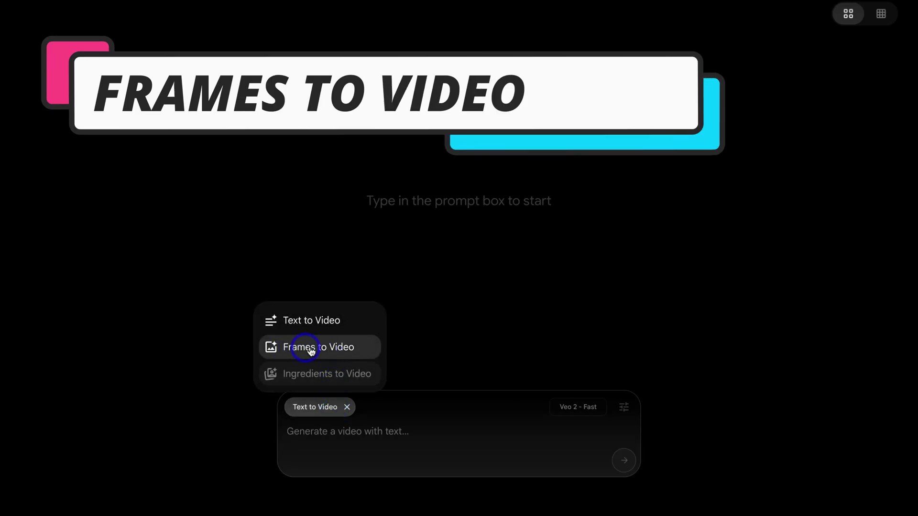
{"action": "left_click", "coordinate": [359, 348]}
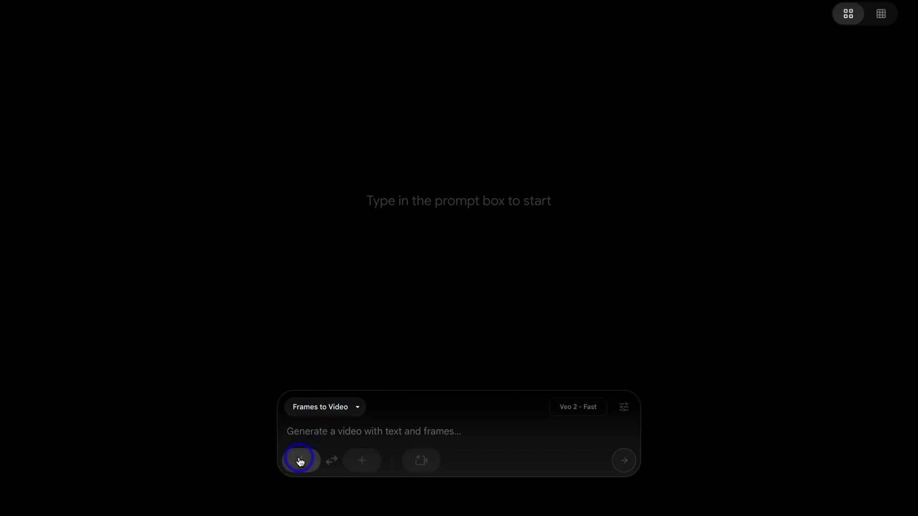
Upload the pink headphones image 11.png as the first frame, crop it and save.
{"action": "left_click", "coordinate": [300, 461]}
{"action": "left_click", "coordinate": [328, 181]}
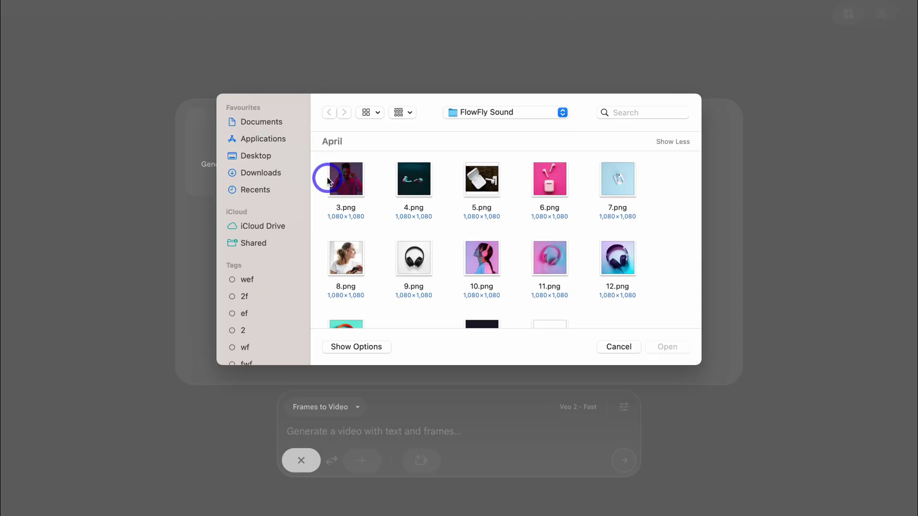
{"action": "left_click", "coordinate": [549, 257]}
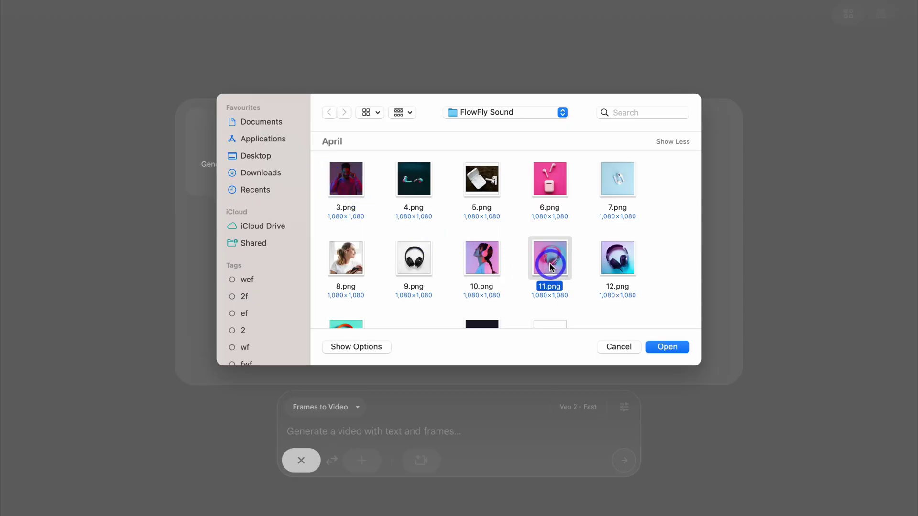
{"action": "left_click", "coordinate": [665, 347]}
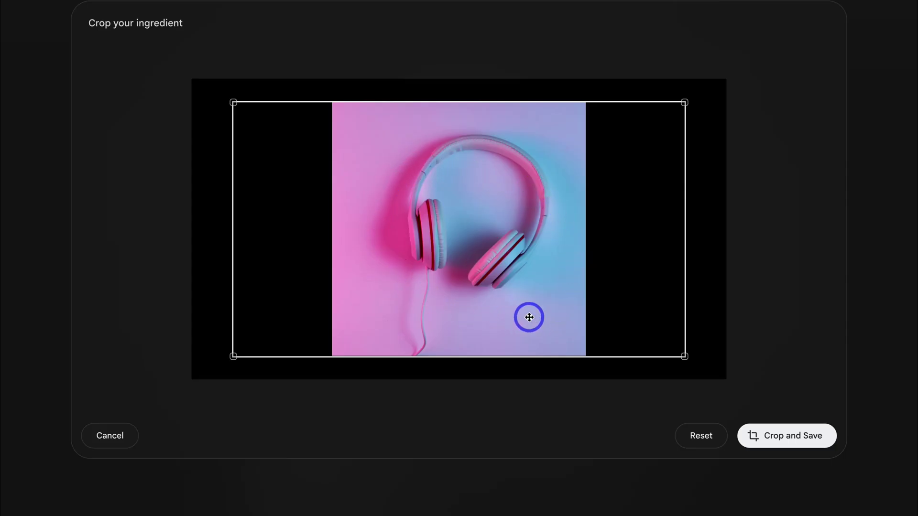
{"action": "left_click_drag", "start_coordinate": [683, 355], "coordinate": [720, 383]}
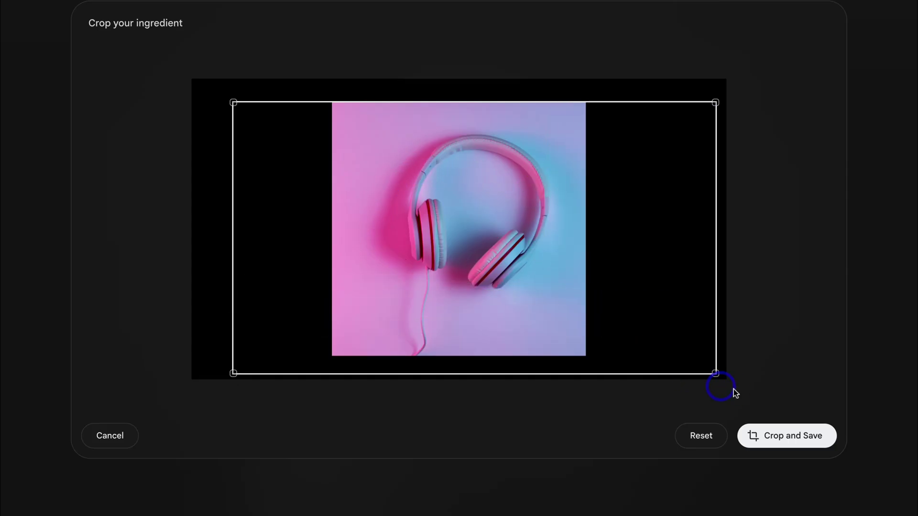
{"action": "left_click", "coordinate": [782, 436]}
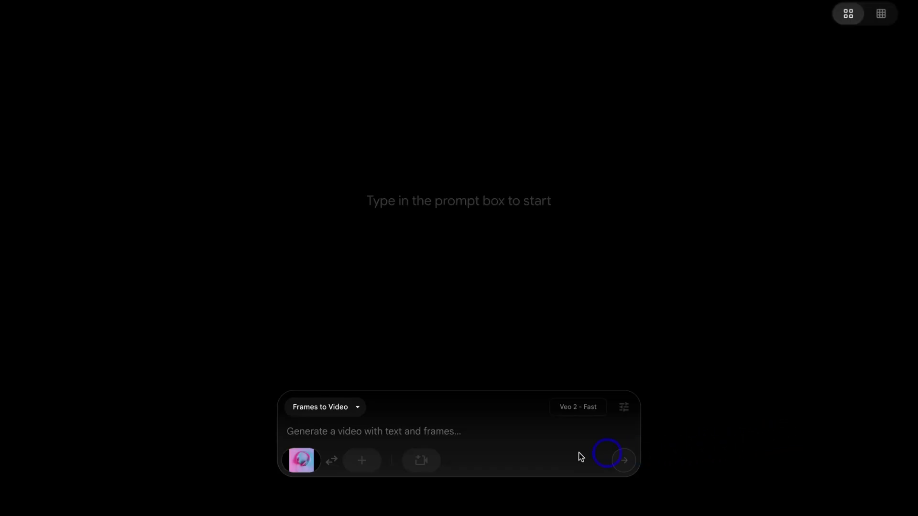
Paste the headphones clip prompt and give it a Dolly in camera move.
{"action": "left_click", "coordinate": [431, 431]}
{"action": "type", "text": "Slowly zoom into the image and show the headphones being consumed by the background as if the background was a liquid substance slowly consuming the headphones."}
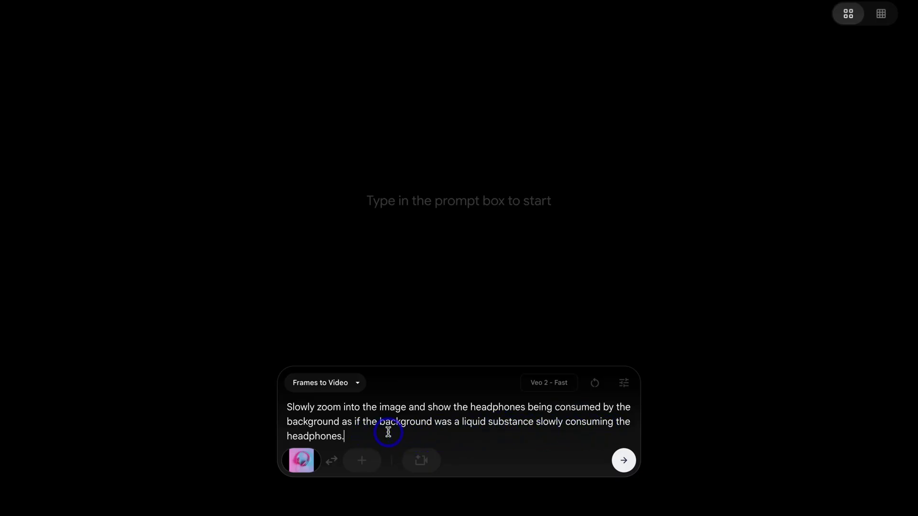
{"action": "left_click", "coordinate": [421, 460]}
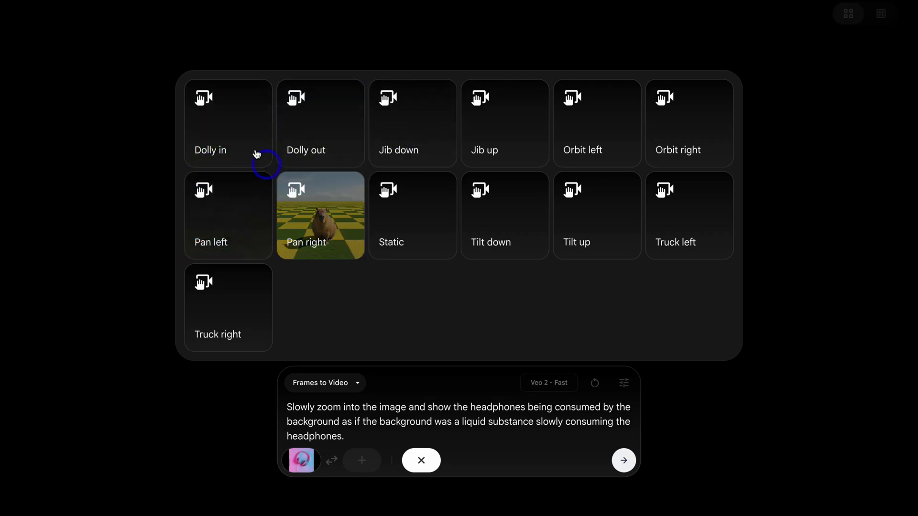
{"action": "left_click", "coordinate": [239, 143]}
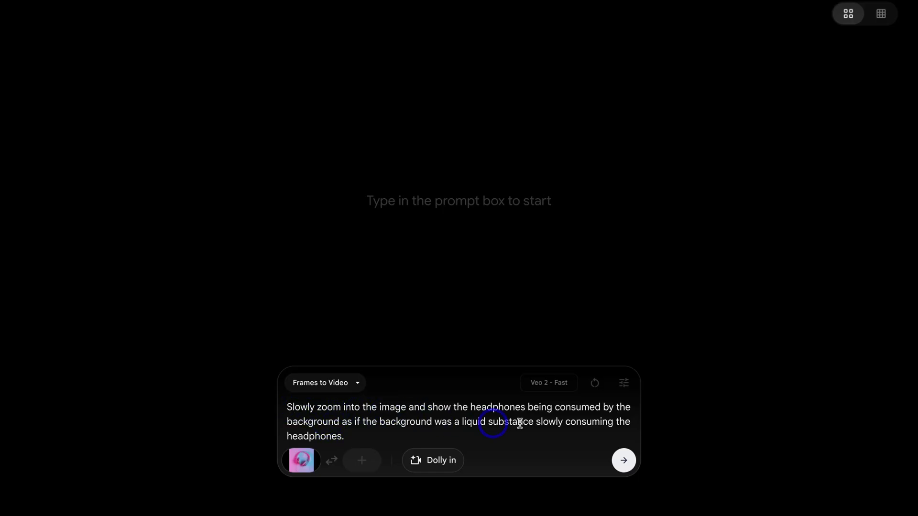
Set outputs per prompt to 4, keeping the model on Veo 2 - Fast.
{"action": "left_click", "coordinate": [622, 388]}
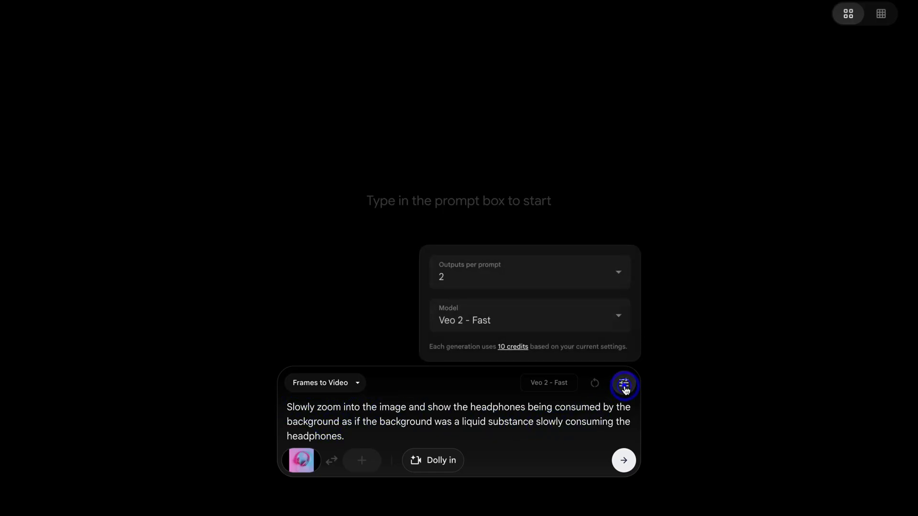
{"action": "left_click", "coordinate": [615, 272]}
{"action": "left_click", "coordinate": [598, 231]}
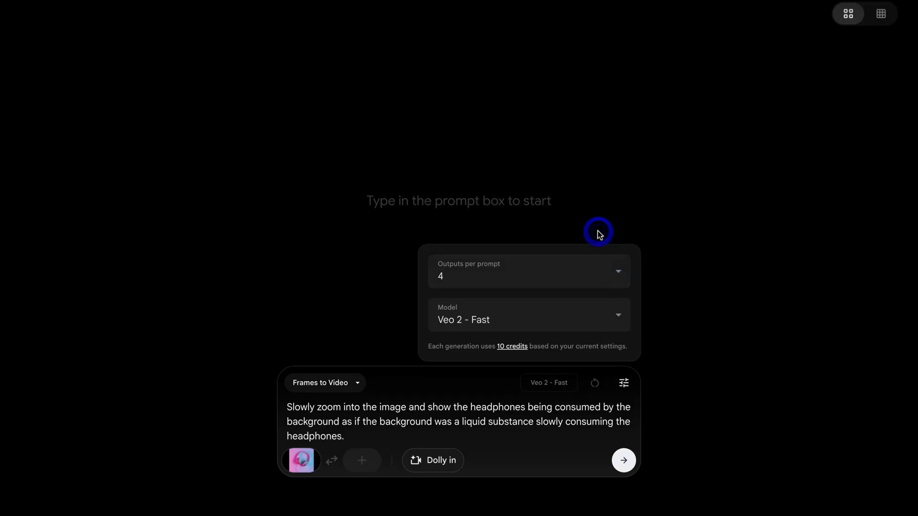
{"action": "left_click", "coordinate": [592, 319]}
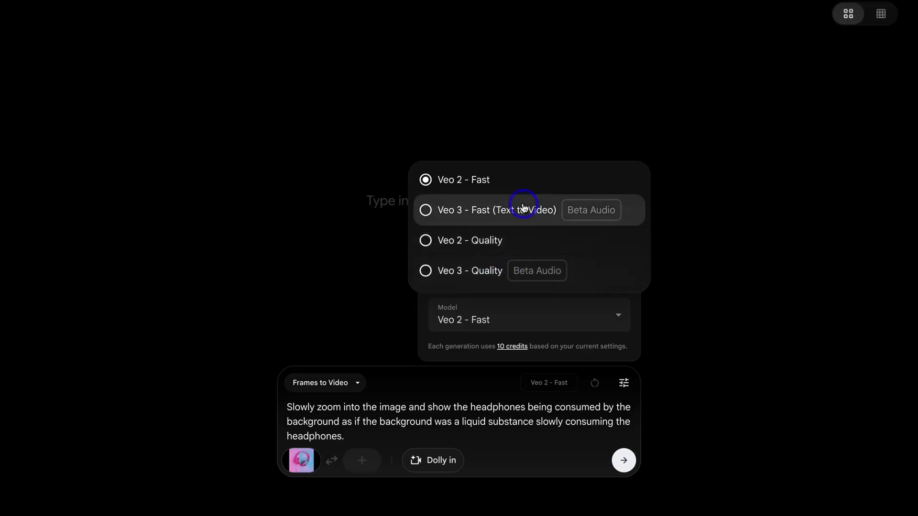
{"action": "left_click", "coordinate": [537, 408]}
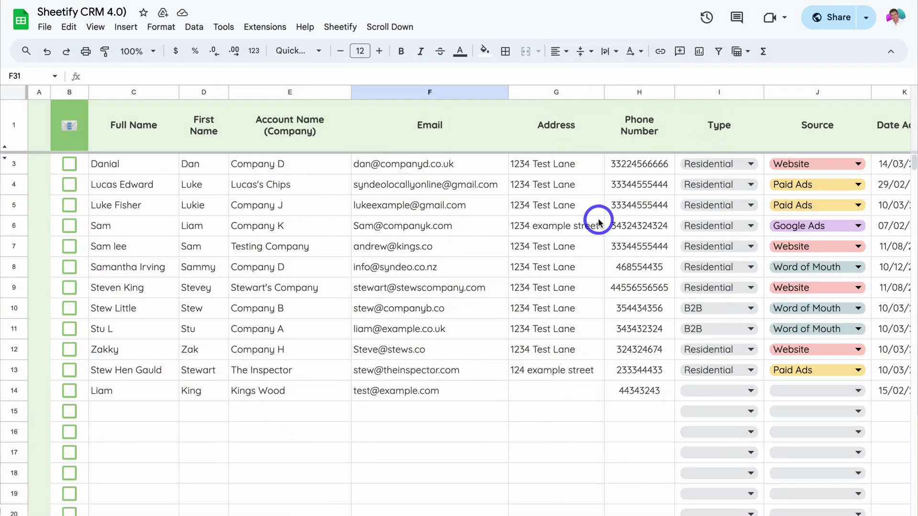
Add Installation 3 as a client task via Taskify, then send a confirmed Payment Reminder email.
{"action": "scroll", "coordinate": [598, 222], "scroll_direction": "right", "scroll_amount": 10}
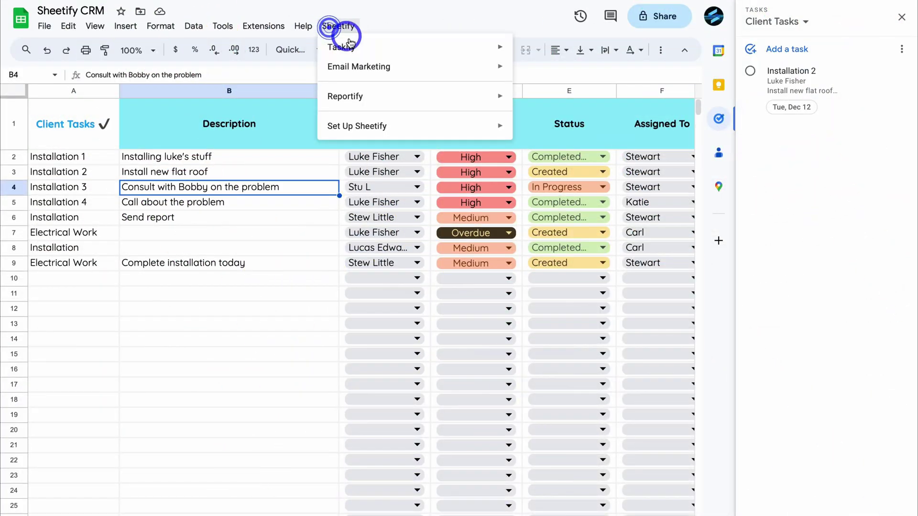
{"action": "mouse_move", "coordinate": [478, 47]}
{"action": "left_click", "coordinate": [592, 73]}
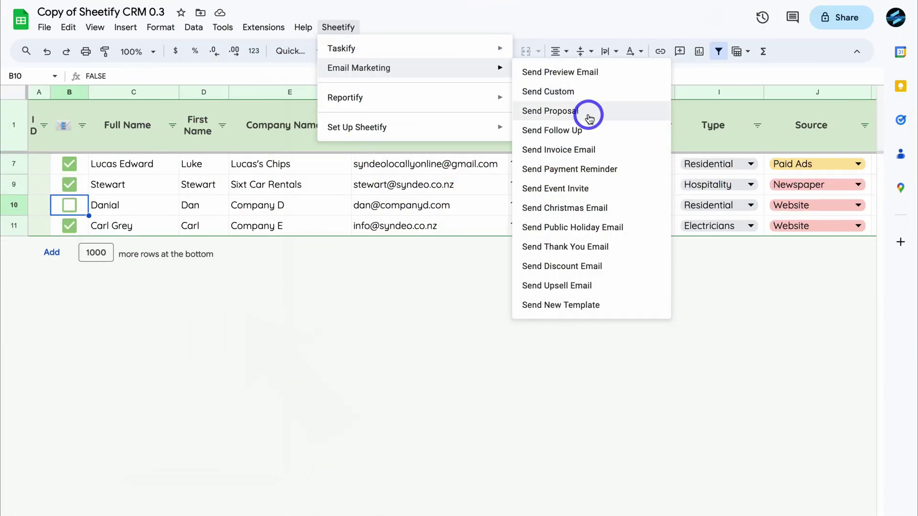
{"action": "left_click", "coordinate": [625, 167]}
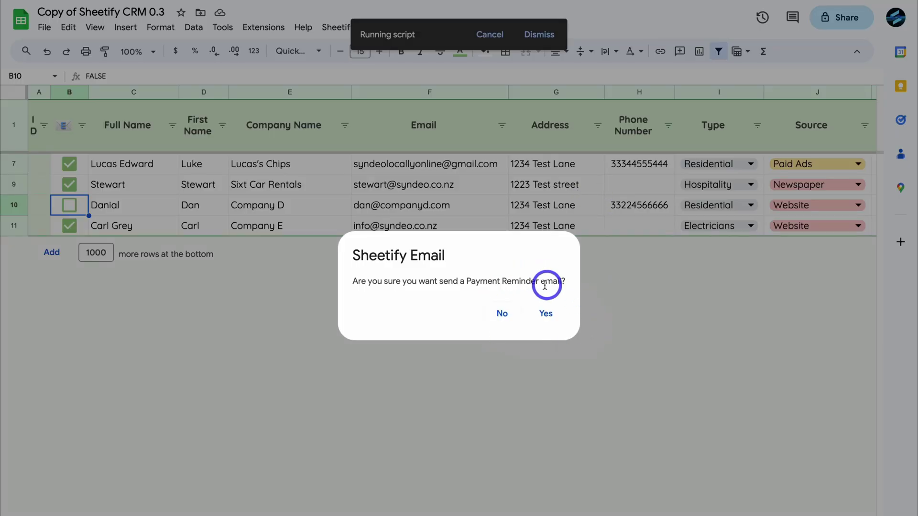
{"action": "left_click", "coordinate": [547, 313]}
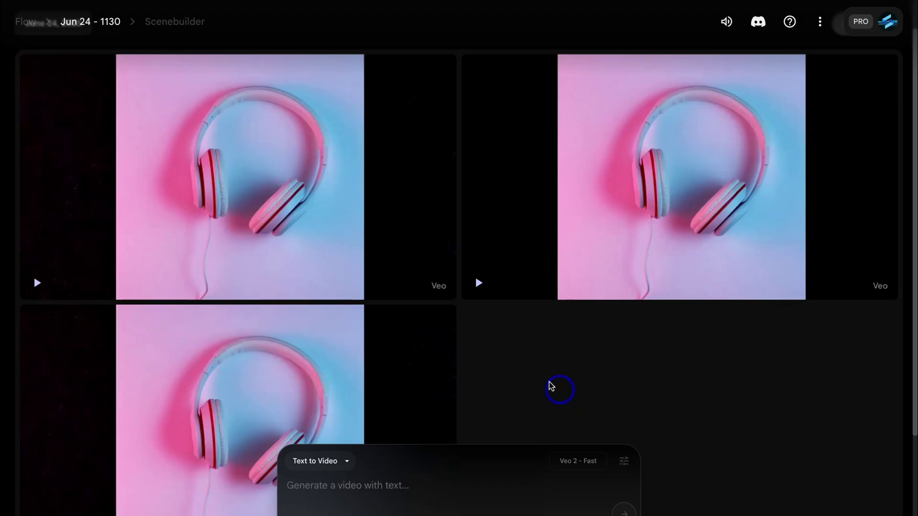
{"action": "mouse_move", "coordinate": [128, 241]}
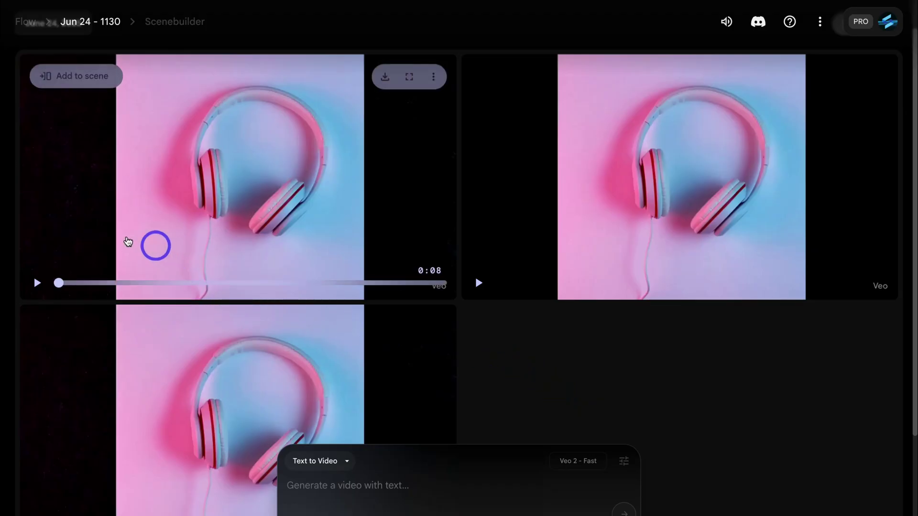
{"action": "left_click", "coordinate": [37, 285]}
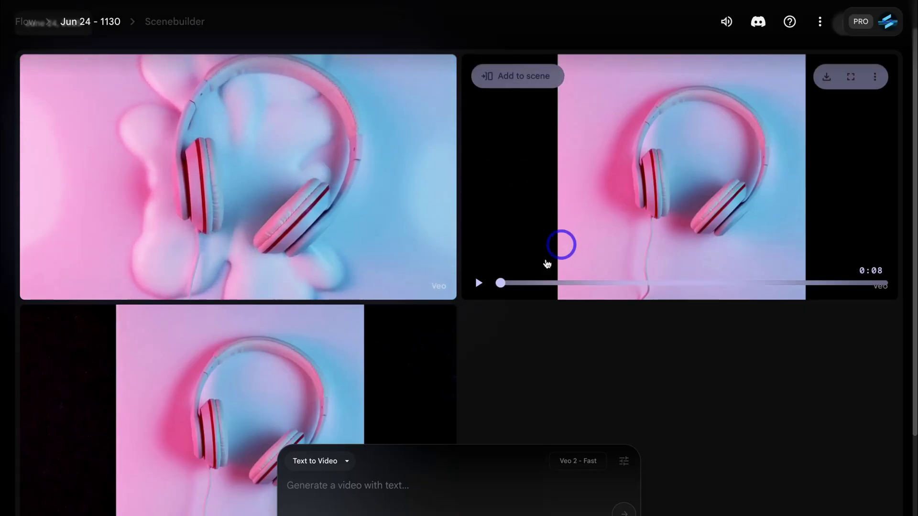
{"action": "left_click", "coordinate": [478, 283]}
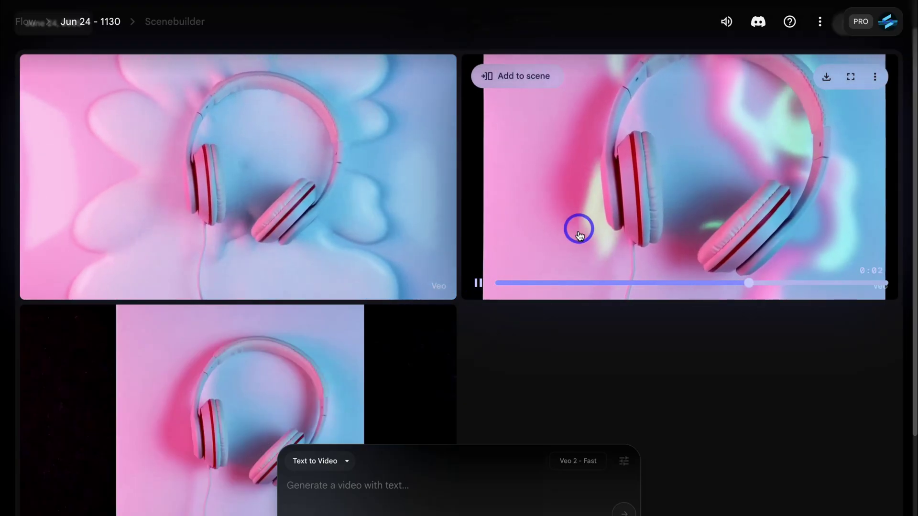
{"action": "mouse_move", "coordinate": [254, 423]}
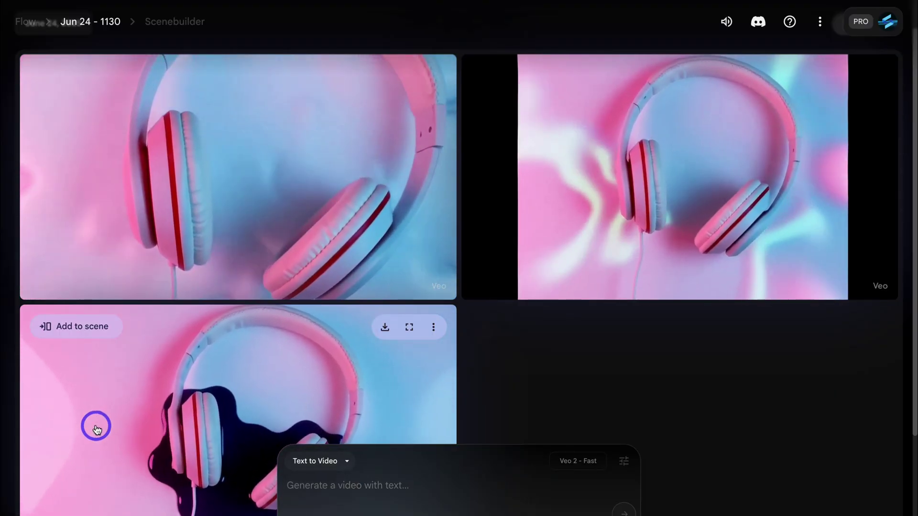
{"action": "mouse_move", "coordinate": [285, 174]}
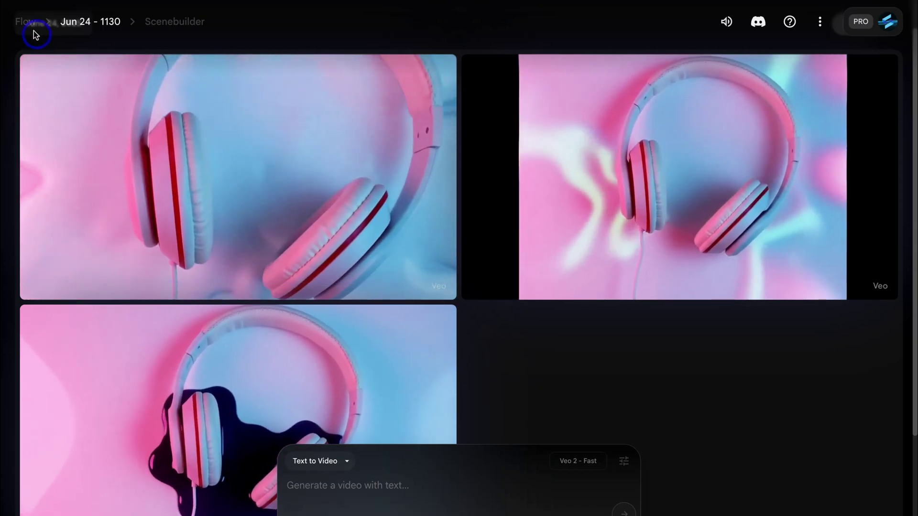
Start a new empty project and switch its model to Veo 3 - Quality.
{"action": "left_click", "coordinate": [25, 22]}
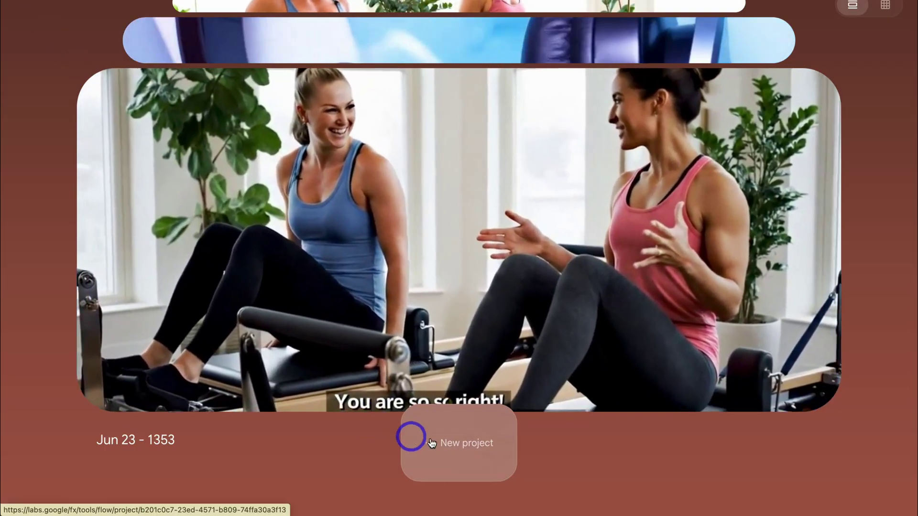
{"action": "left_click", "coordinate": [454, 442]}
{"action": "left_click", "coordinate": [625, 407]}
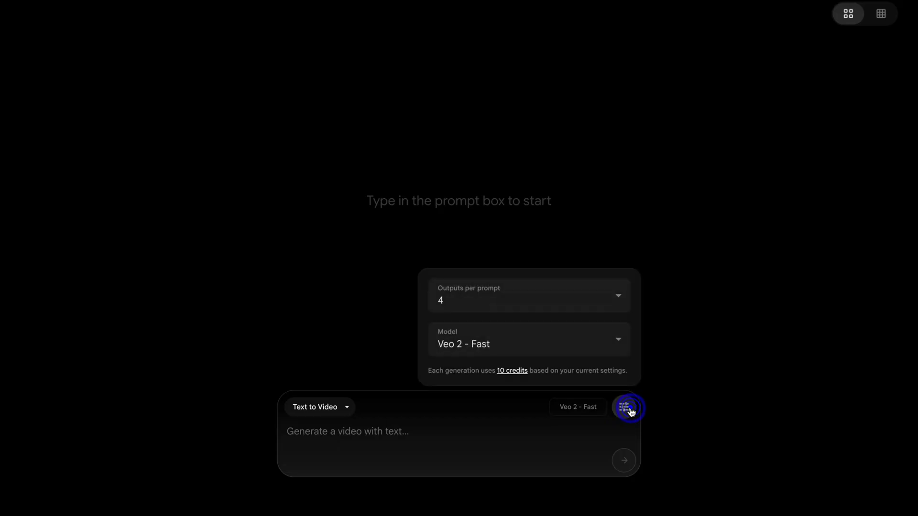
{"action": "left_click", "coordinate": [619, 343]}
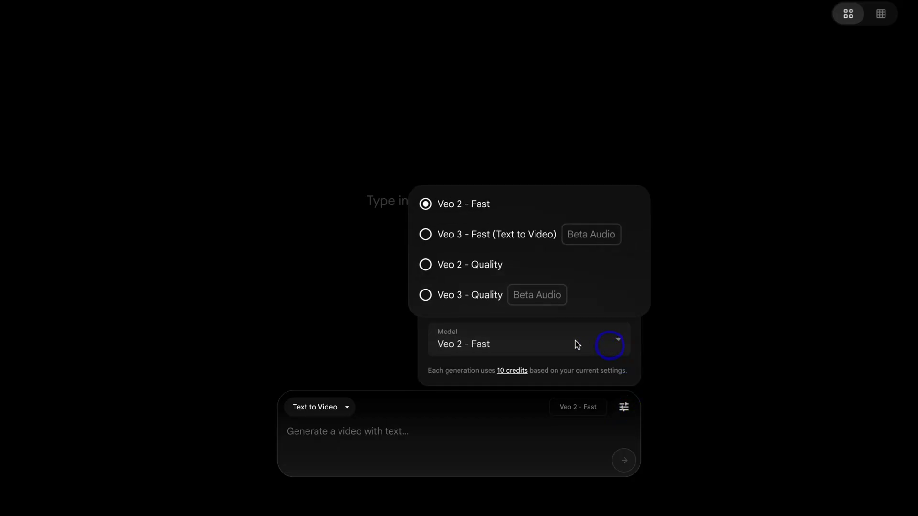
{"action": "left_click", "coordinate": [446, 300]}
Set 2 outputs per prompt and paste the Bali waterfall headphone prompt.
{"action": "left_click", "coordinate": [455, 300]}
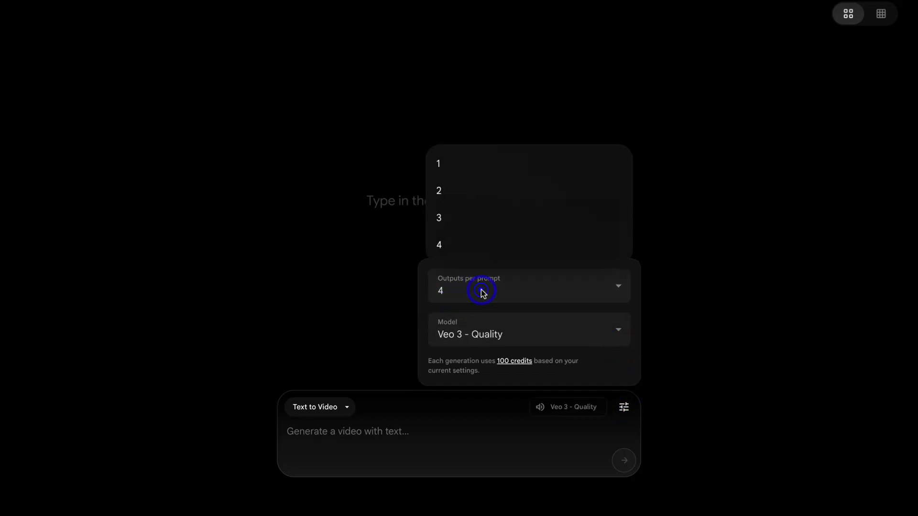
{"action": "left_click", "coordinate": [468, 196]}
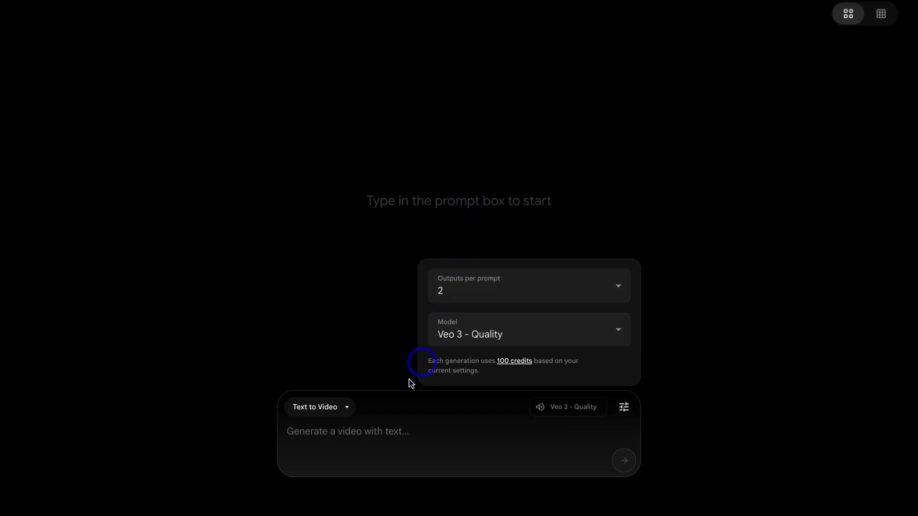
{"action": "left_click", "coordinate": [352, 428]}
{"action": "type", "text": "The scene is based in a Bali in a beautiful lush jungle with a waterfall, show a man in his early 30s wearing headphones and sitting on a new looking sofa under the Bali waterfall, the camera will zoom in to the man wearing the headphones this will show how water resistant the headphones are"}
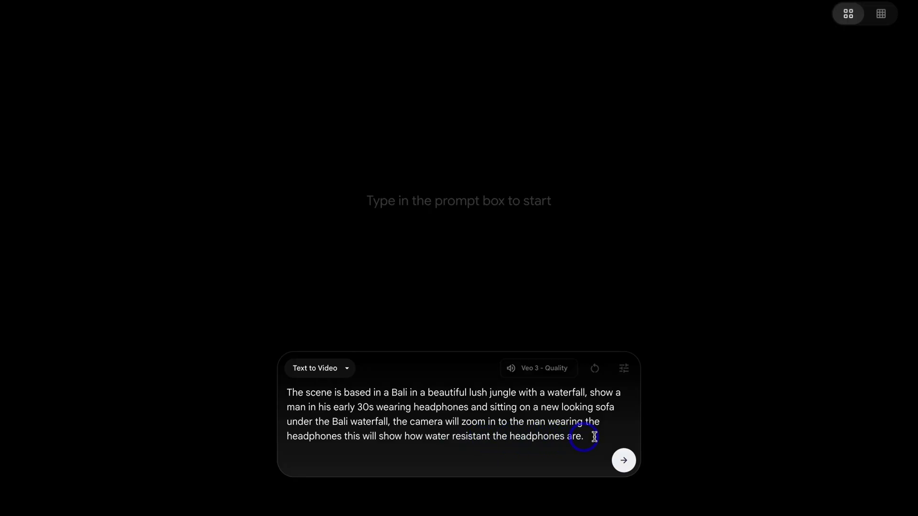
Submit the Bali waterfall prompt to generate two Veo 3 - Quality clips.
{"action": "left_click", "coordinate": [624, 460]}
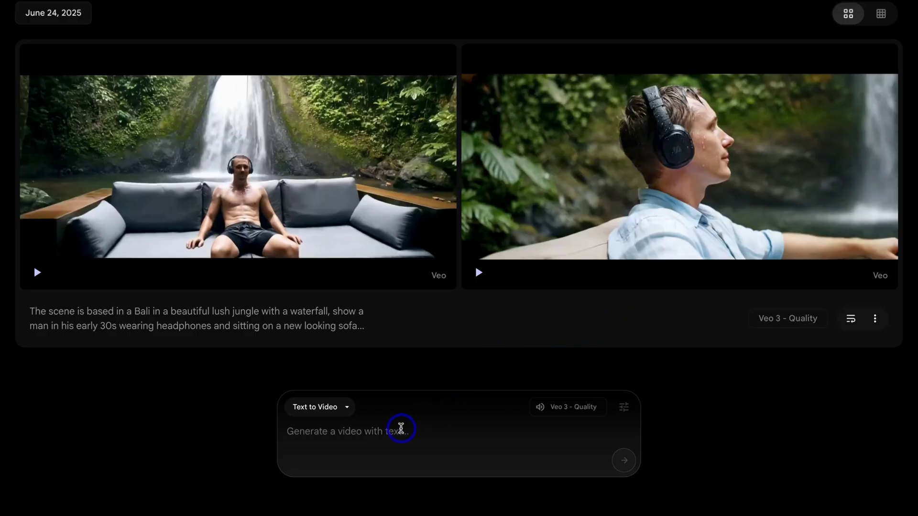
Paste the extended waterfall prompt ending with the man's FlyFlow Headphones line.
{"action": "left_click", "coordinate": [400, 429]}
{"action": "type", "text": "The scene is based in a Bali in a beautiful lush jungle with a waterfall, show a man in his early 30s wearing headphones and sitting on a new looking sofa under the Bali waterfall, the camera will zoom in to the man wearing the headphones this will show how water resistant the headphones are. The man will talk to the camera and say in a smooth and motivational voice \"FlyFlow Headphones help me reach my full potential in any environment\"."}
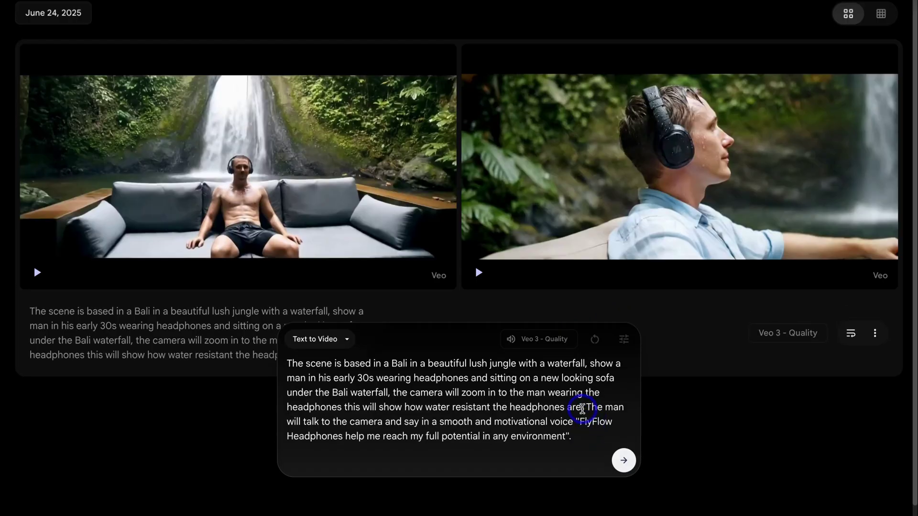